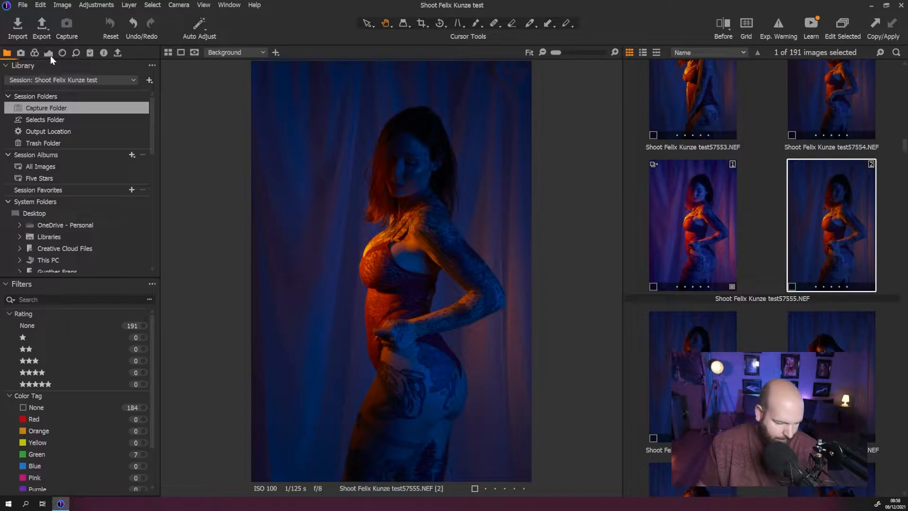
Step: Review the adjustment layers and exposure settings of the edited variant of image 57555, and return to its unedited second variant
left_click(49, 53)
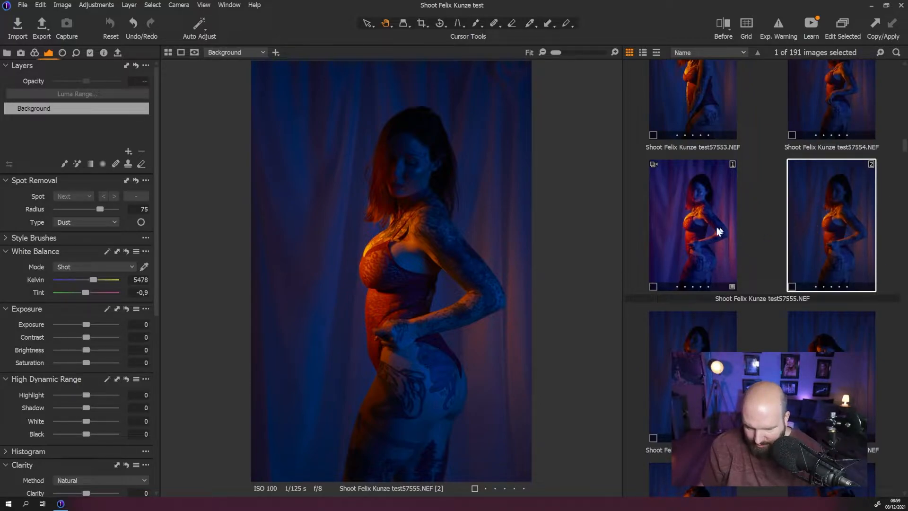
left_click(692, 230)
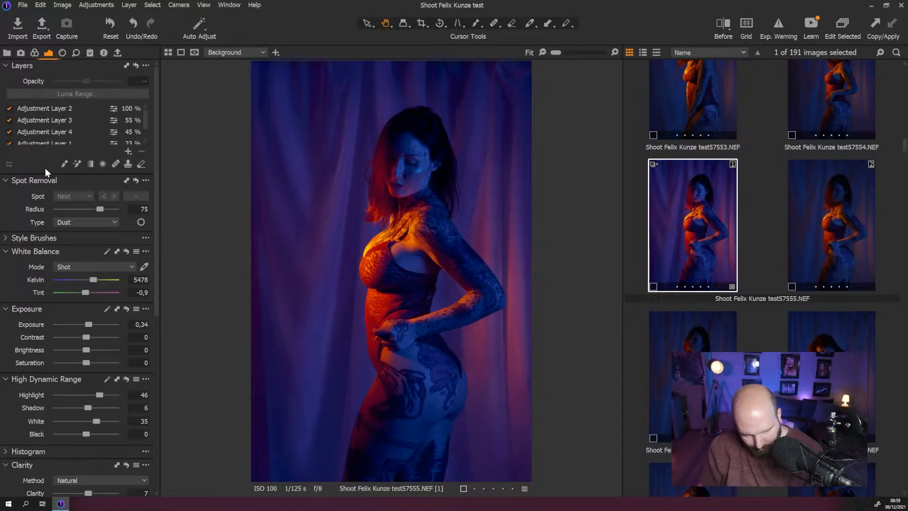
scroll(61, 109, "down", 1)
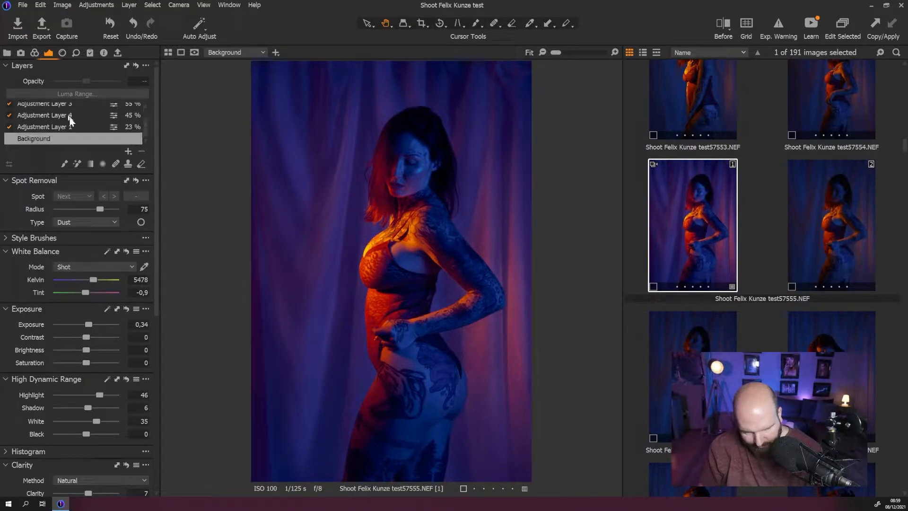
scroll(96, 119, "up", 2)
scroll(83, 115, "down", 1)
scroll(84, 115, "up", 1)
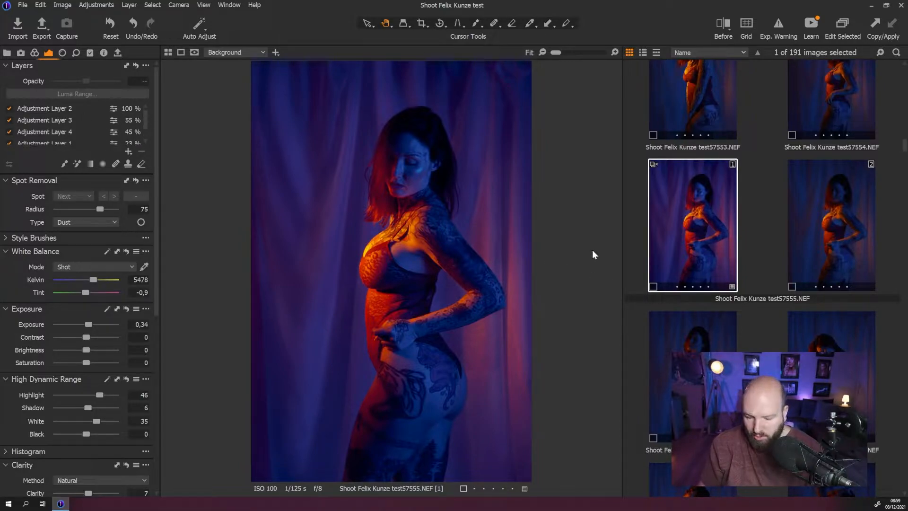
left_click(847, 216)
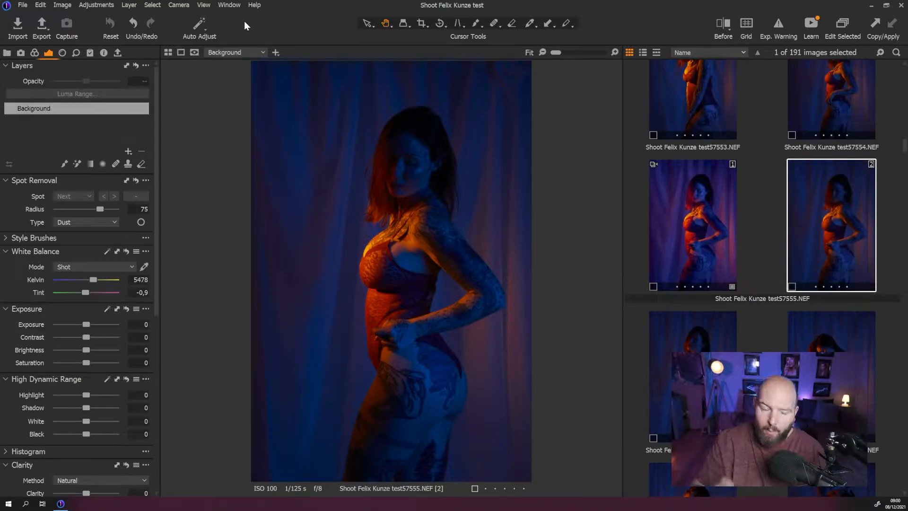
Step: Create a floating Layers tool, place it over the photo, and remove it
left_click(233, 6)
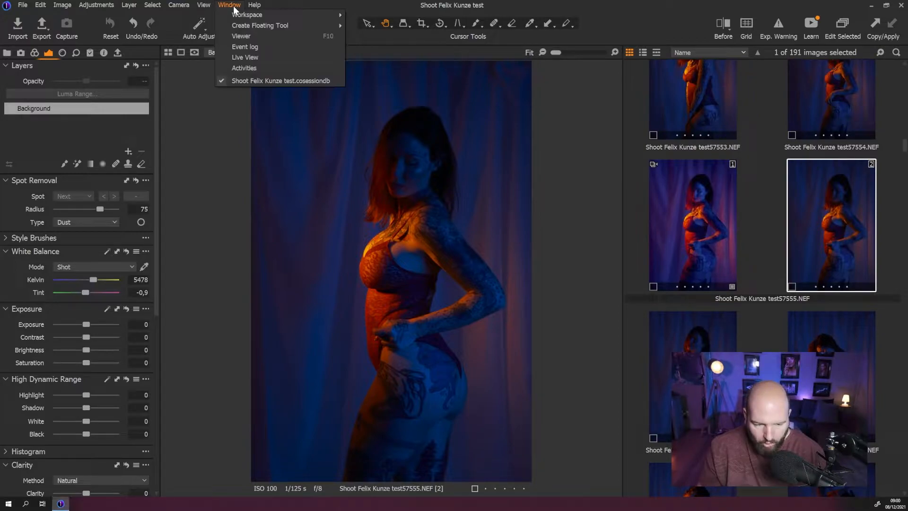
mouse_move(237, 27)
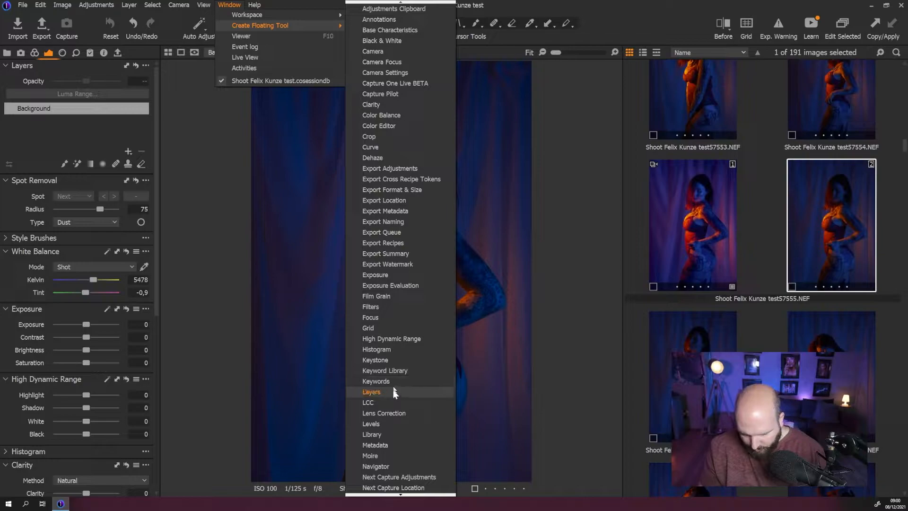
left_click(367, 396)
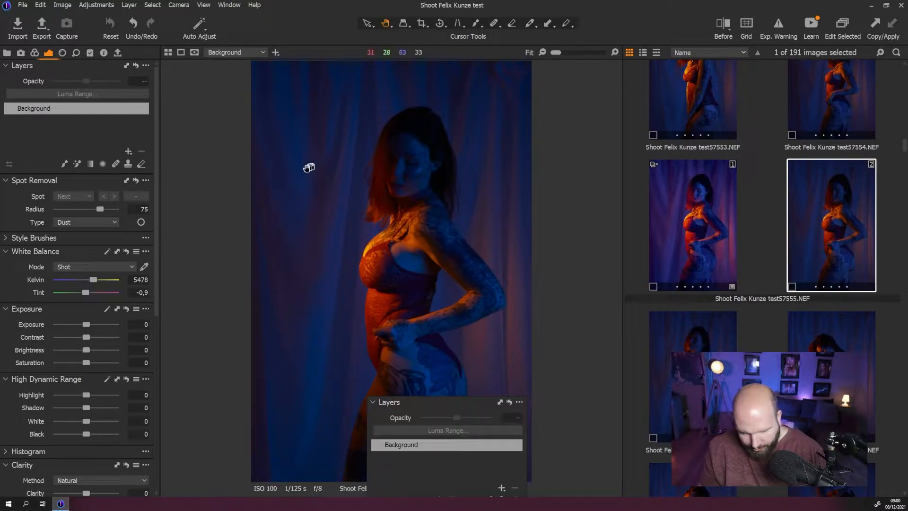
left_click_drag(400, 406, 370, 200)
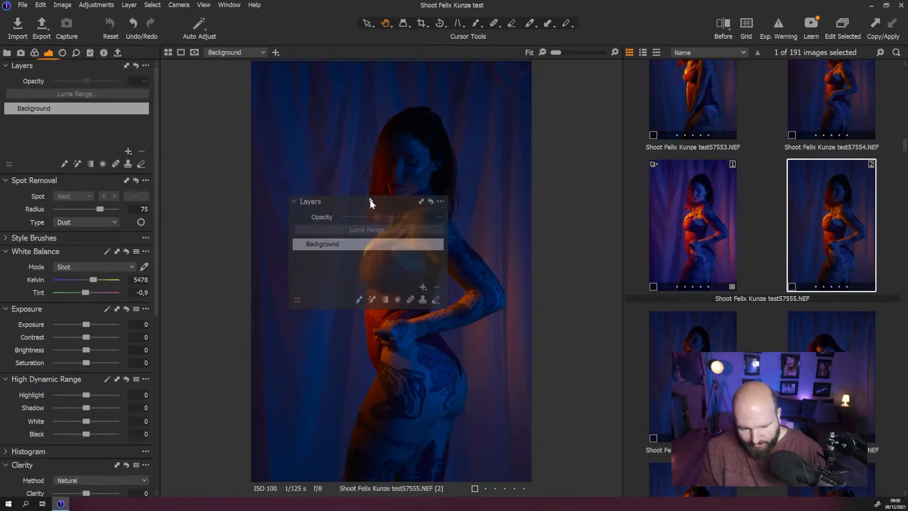
left_click(441, 201)
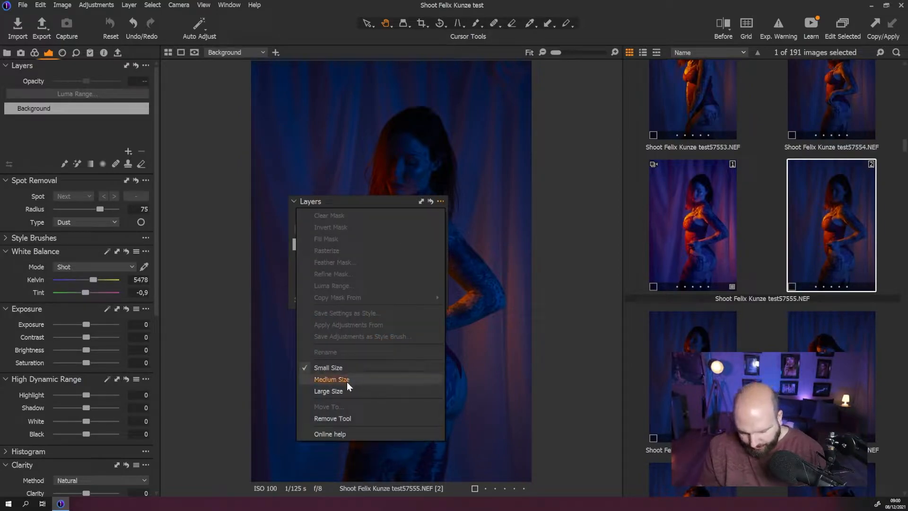
left_click(338, 417)
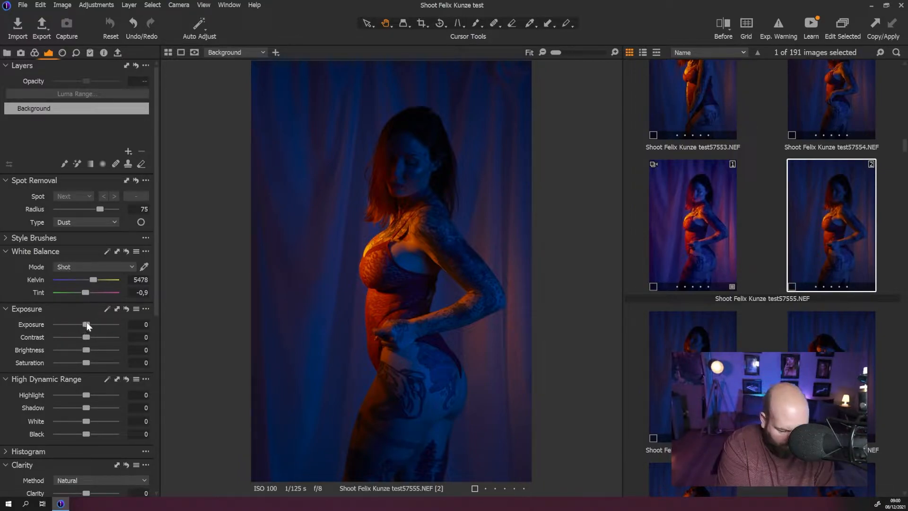
Step: Set the background layer's exposure to 0,24 and brightness to 13, and its white balance to 6968 Kelvin with tint 6,9
left_click_drag(86, 324, 95, 349)
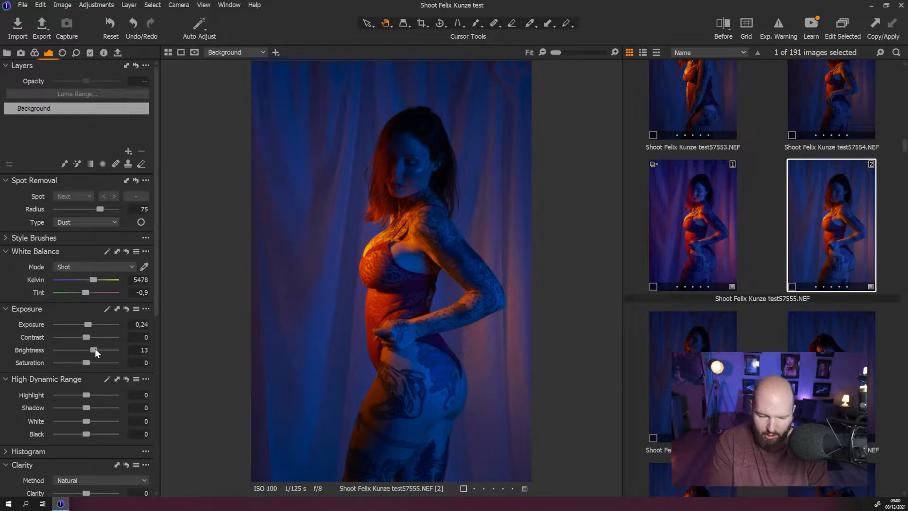
left_click_drag(94, 279, 118, 283)
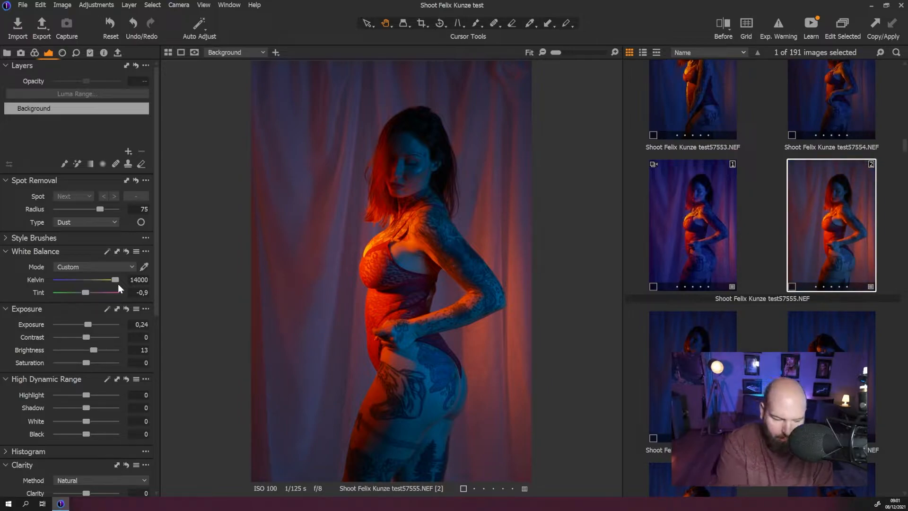
mouse_move(113, 279)
left_mouse_down()
mouse_move(34, 282)
mouse_move(98, 281)
left_mouse_up()
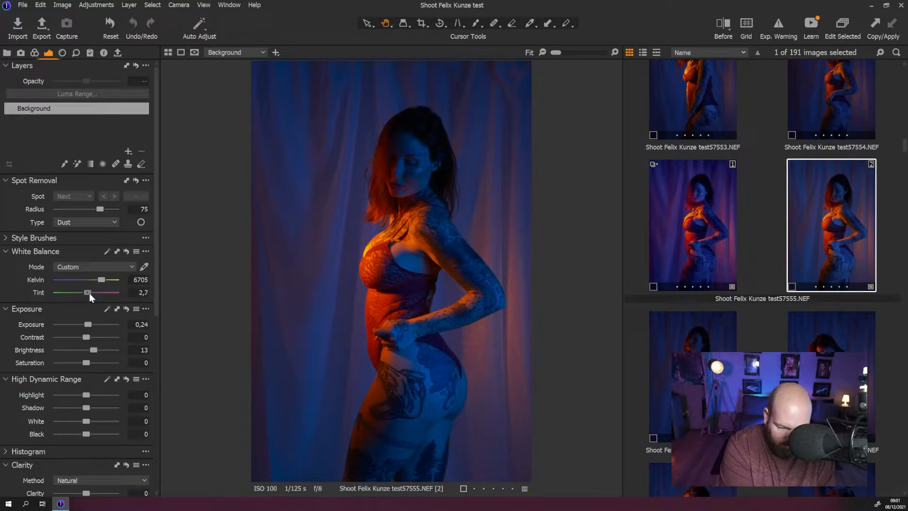
right_click(92, 294)
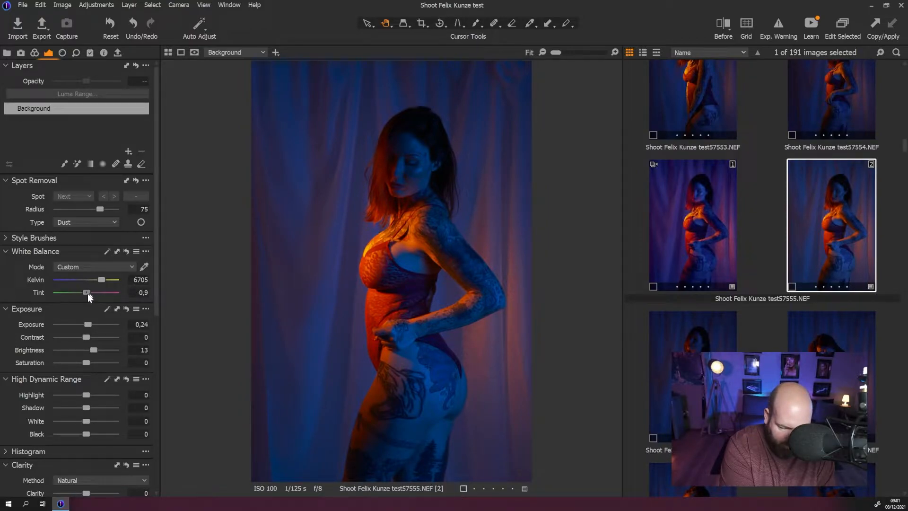
left_click(92, 294)
left_click(103, 279)
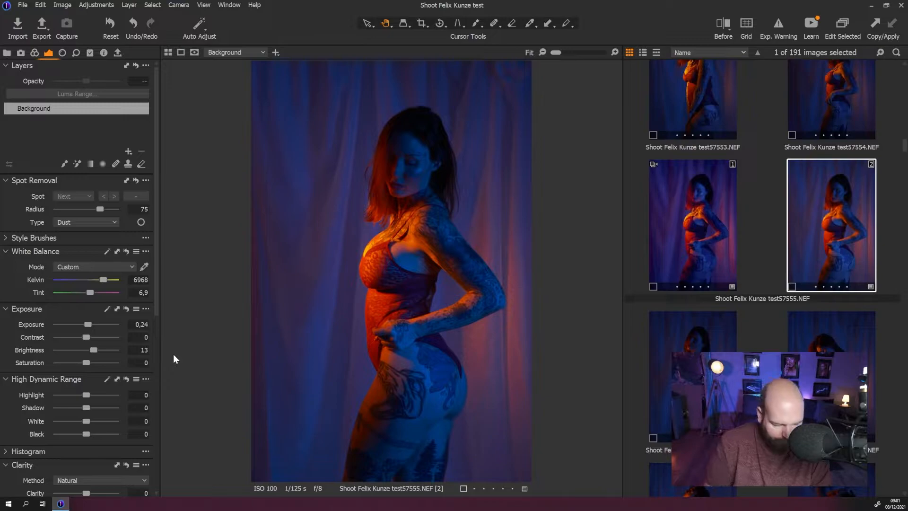
Step: Set the background's contrast to -8 and its High Dynamic Range values to highlight 92, shadow 6, white 8 and black 7
left_click_drag(87, 337, 84, 337)
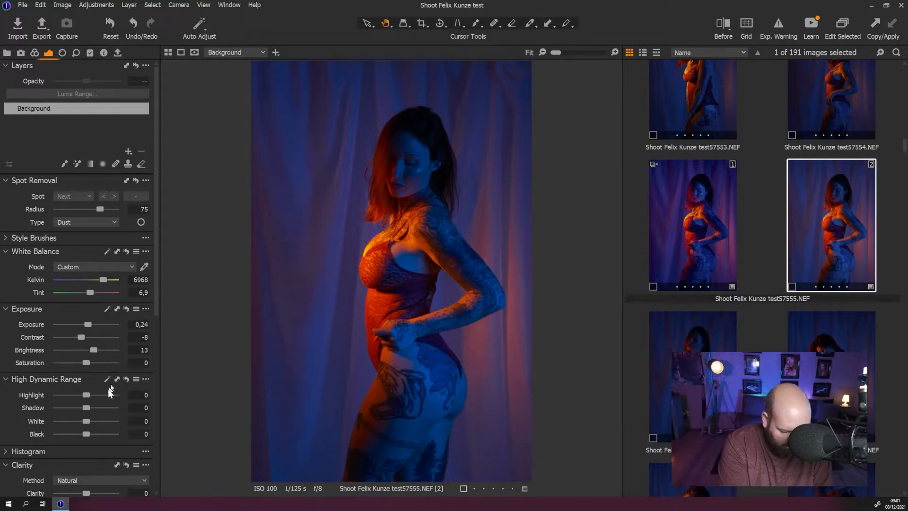
scroll(159, 290, "down", 3)
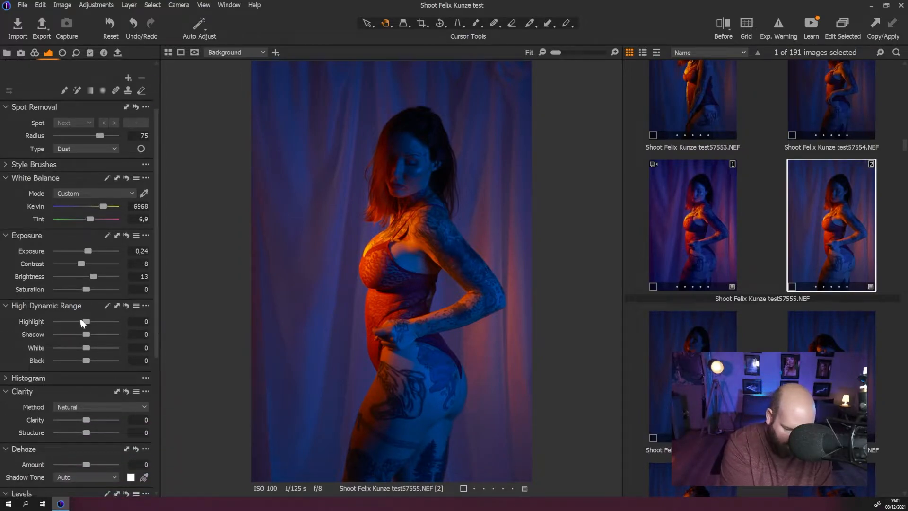
left_click_drag(87, 322, 113, 322)
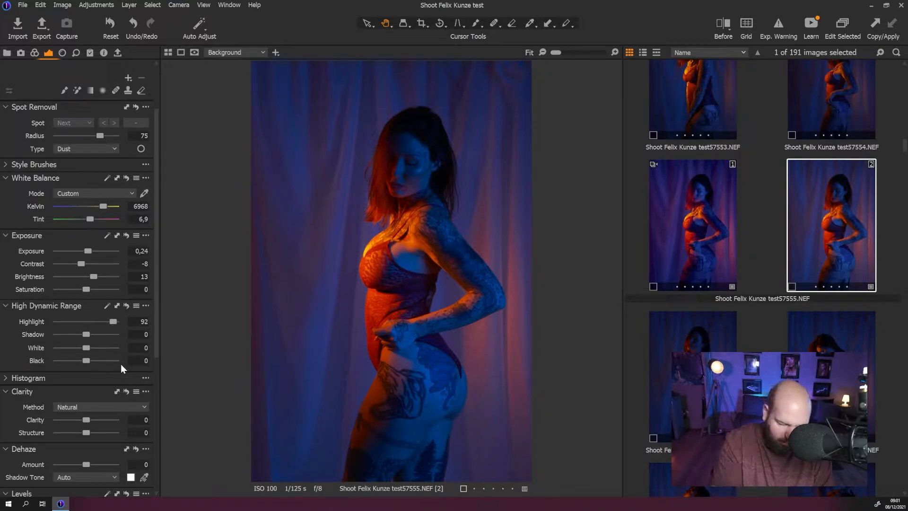
right_click(86, 334)
left_click_drag(86, 335, 89, 358)
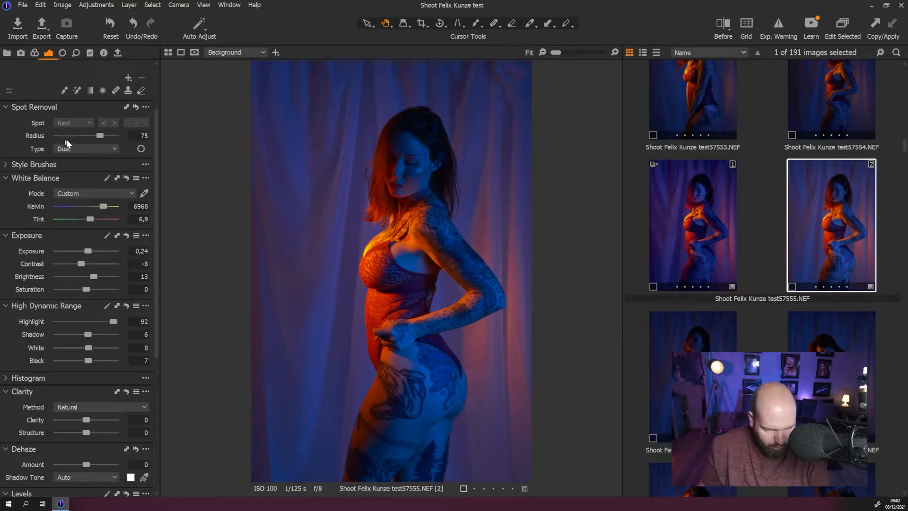
Step: Add an empty adjustment layer and brush a trial mask over the woman's head and upper body
left_click_drag(157, 185, 155, 120)
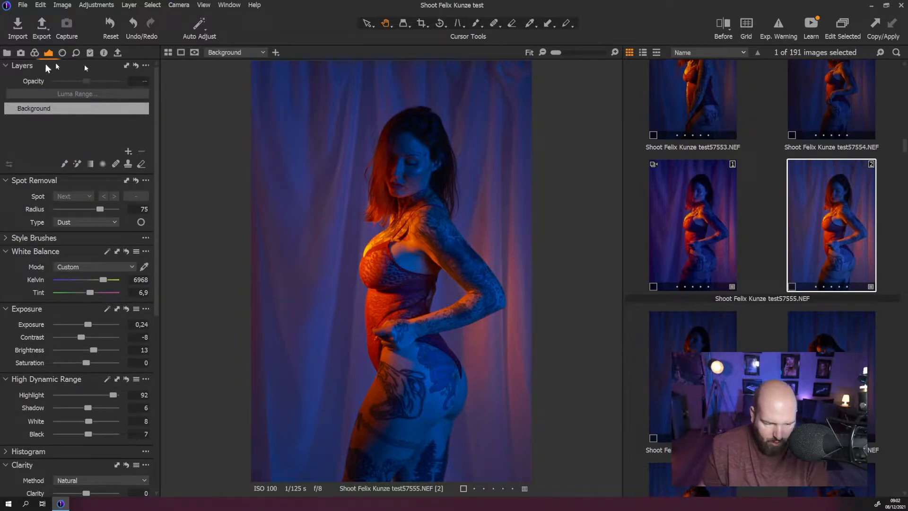
left_click(128, 151)
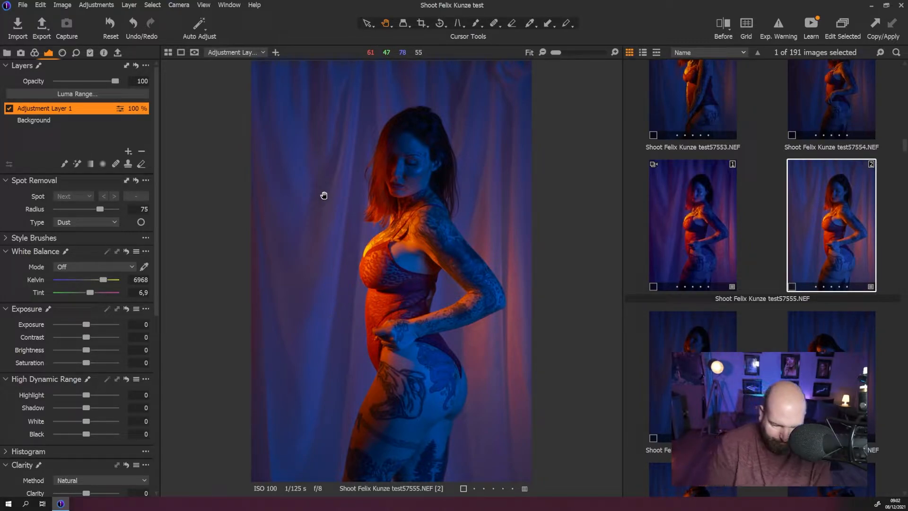
left_click(65, 164)
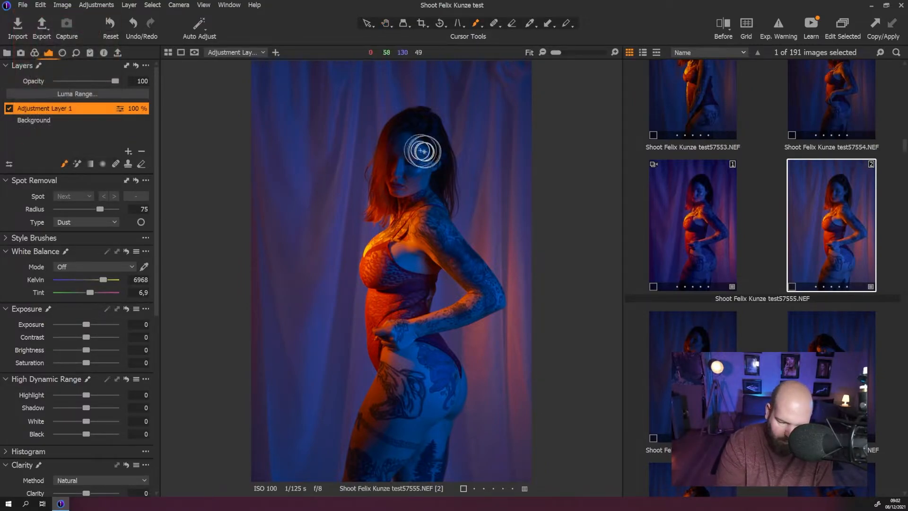
mouse_move(396, 145)
left_mouse_down()
mouse_move(371, 221)
mouse_move(434, 150)
mouse_move(452, 155)
mouse_move(415, 283)
mouse_move(422, 312)
mouse_move(455, 301)
left_mouse_up()
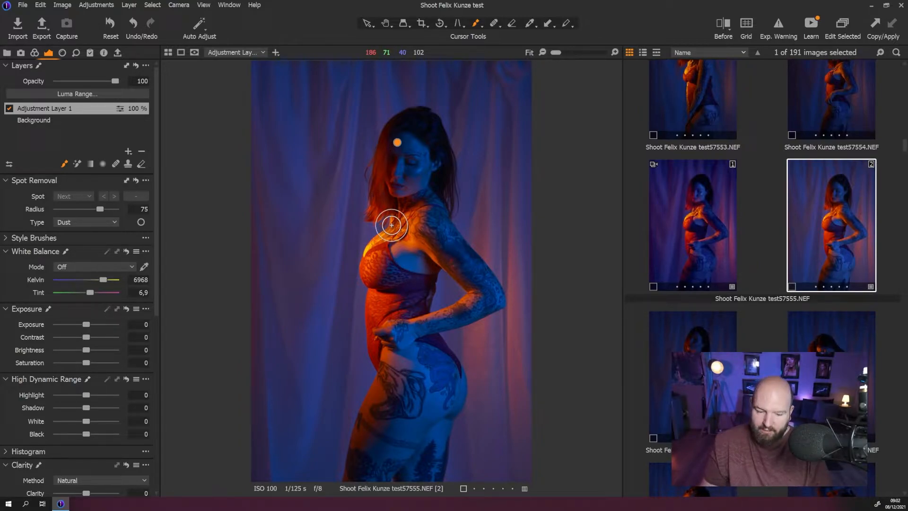
Step: Toggle the mask overlay on and off to check the brushed area, and delete the trial adjustment layer
key("m")
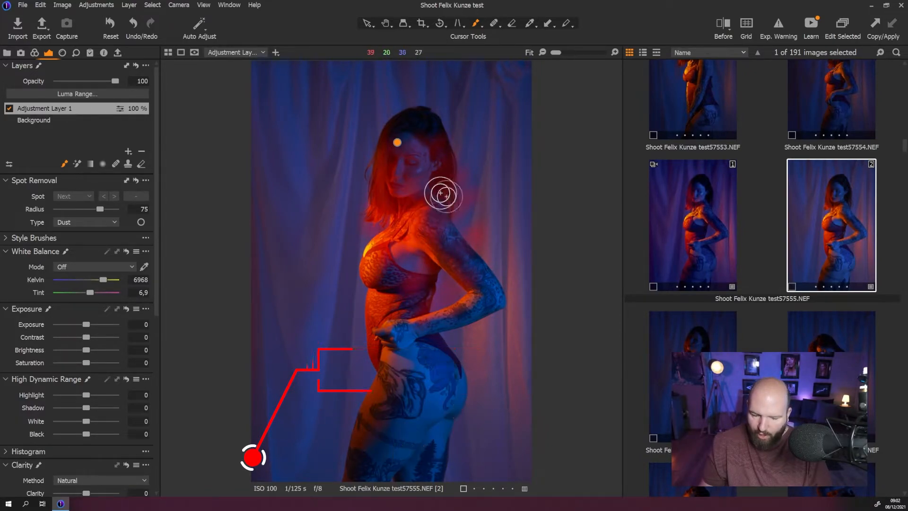
key("m")
key("m")
key("m")
key("m")
key("m")
key("m")
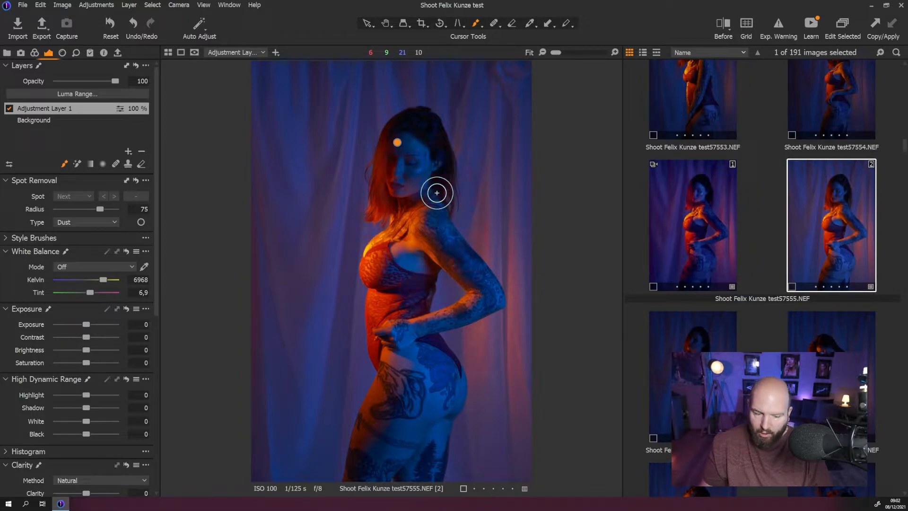
key("m")
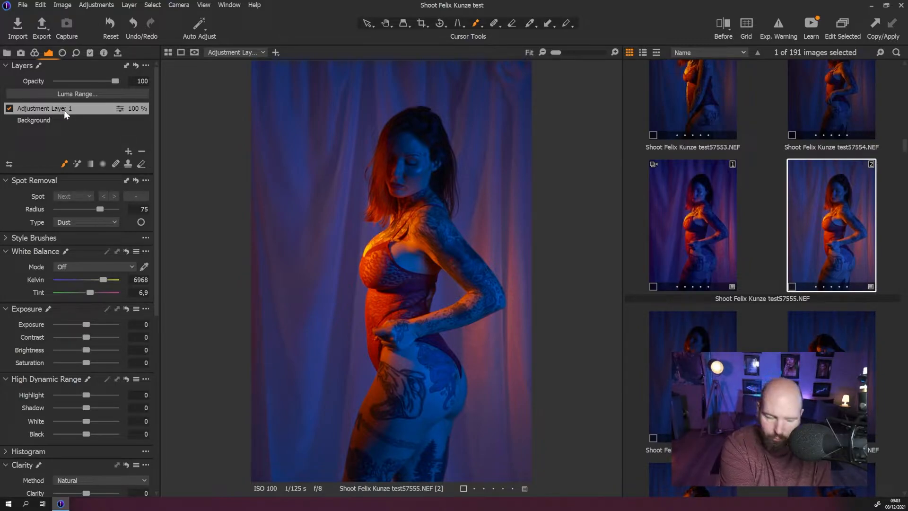
left_click(143, 150)
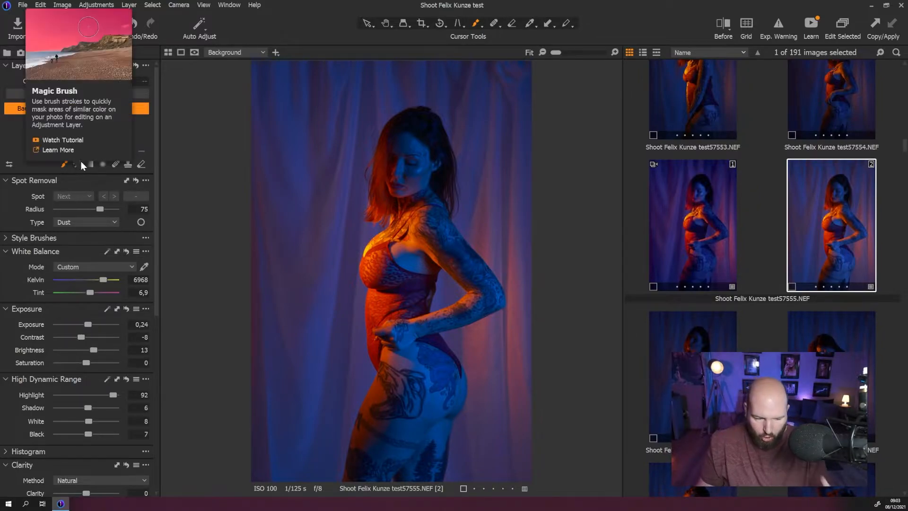
Step: Add a new empty adjustment layer and set its exposure to 1,07
left_click(128, 151)
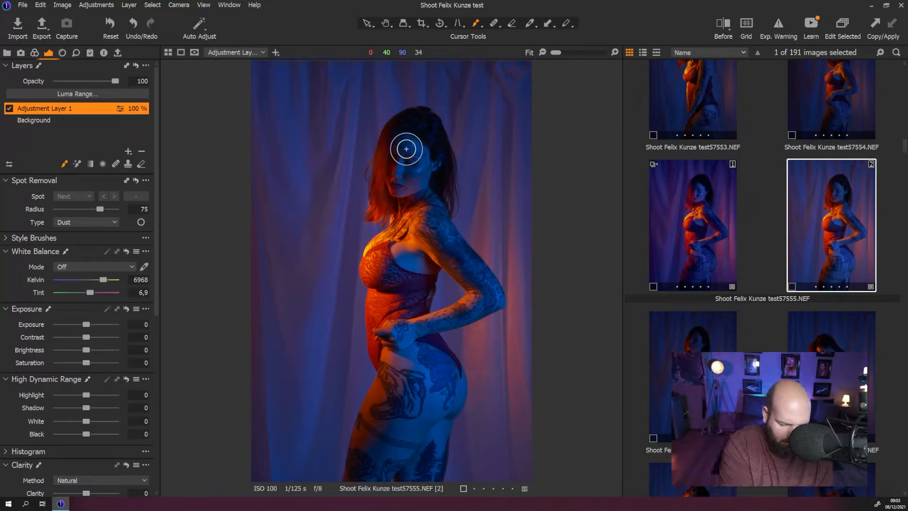
left_click_drag(88, 324, 91, 324)
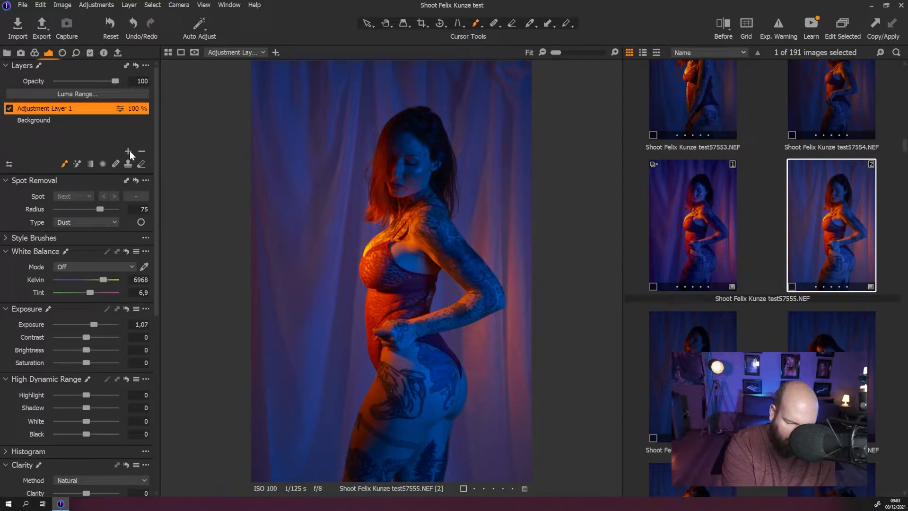
key("h")
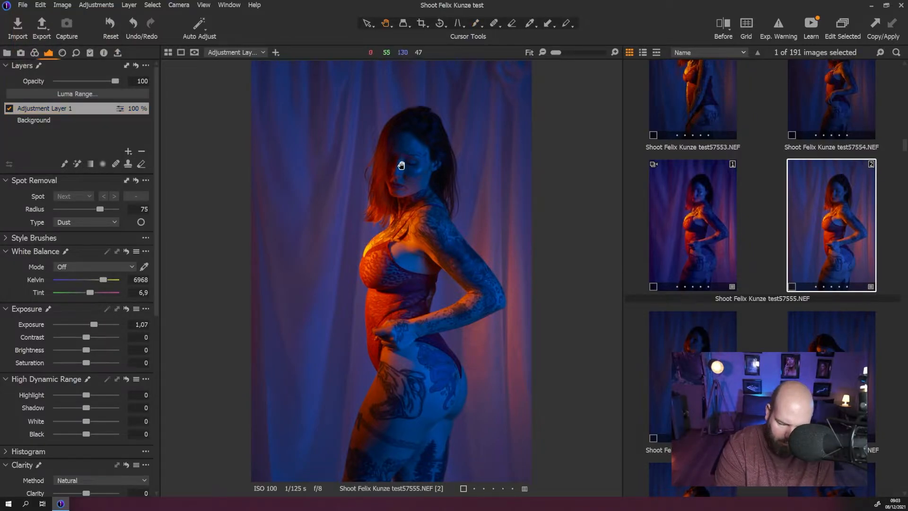
Step: Brush the adjustment layer's mask over the woman's face and reduce the layer's opacity to 36
left_click(65, 164)
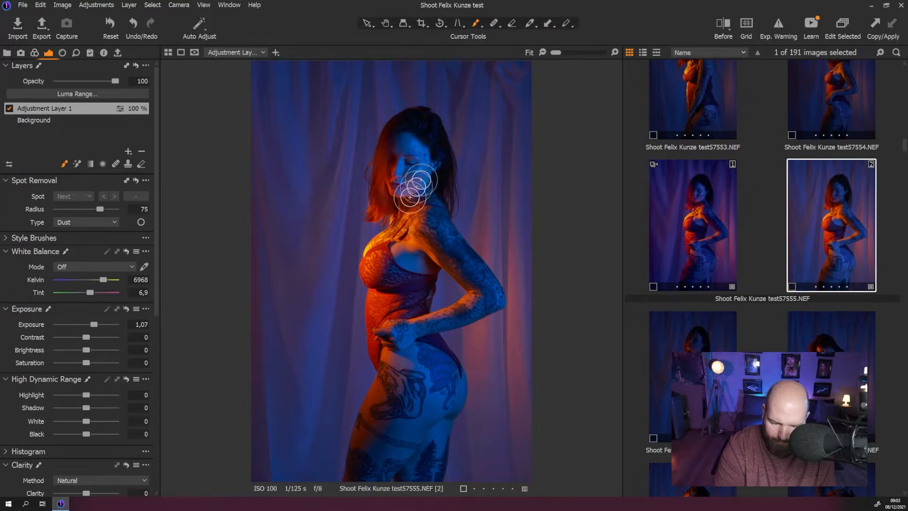
left_click(409, 138)
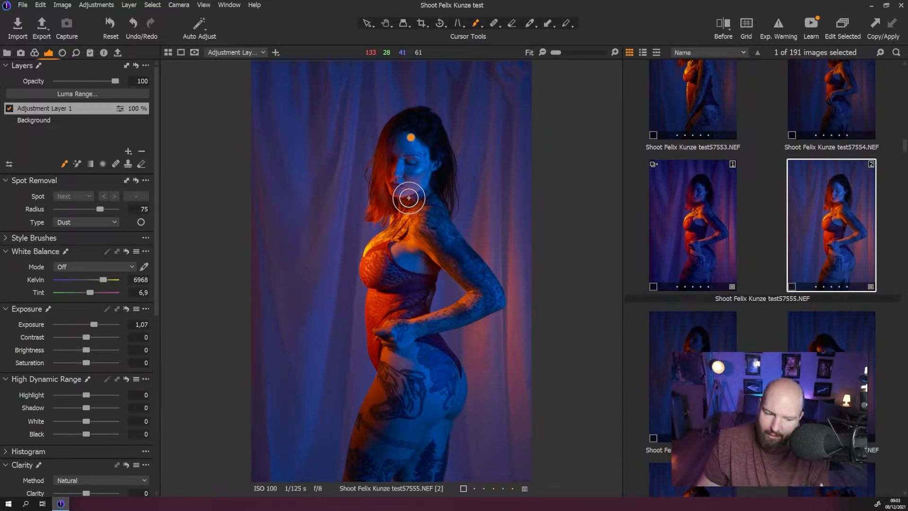
left_click_drag(114, 81, 82, 83)
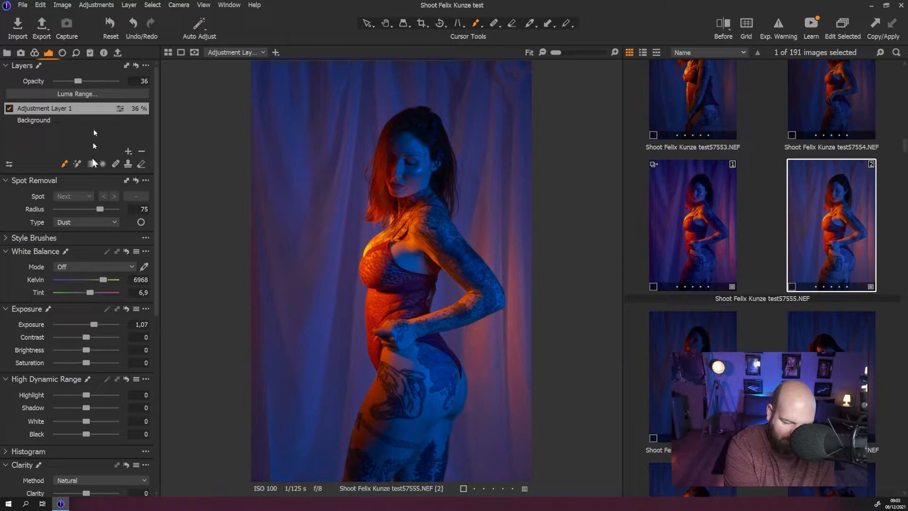
mouse_move(94, 325)
left_mouse_down()
mouse_move(61, 326)
mouse_move(103, 328)
mouse_move(95, 329)
left_mouse_up()
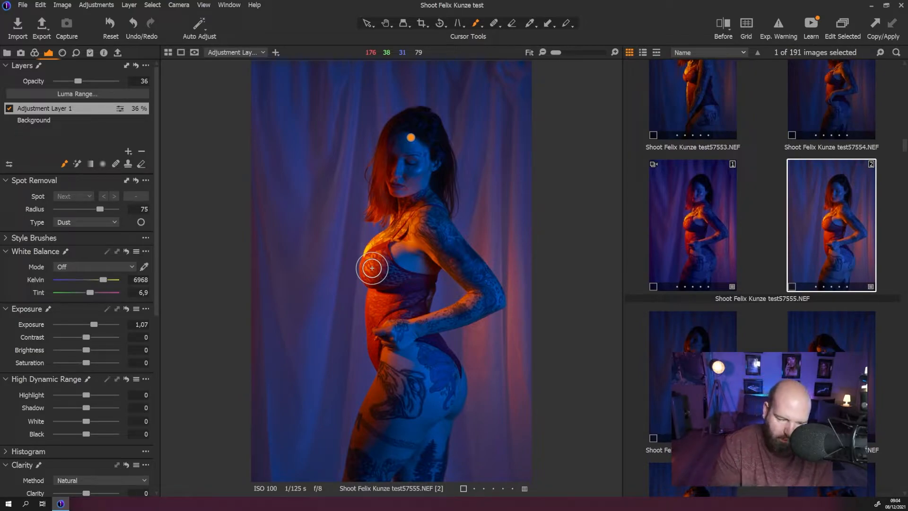
Step: Rename the adjustment layer masked over the face as "brighting face"
double_click(61, 109)
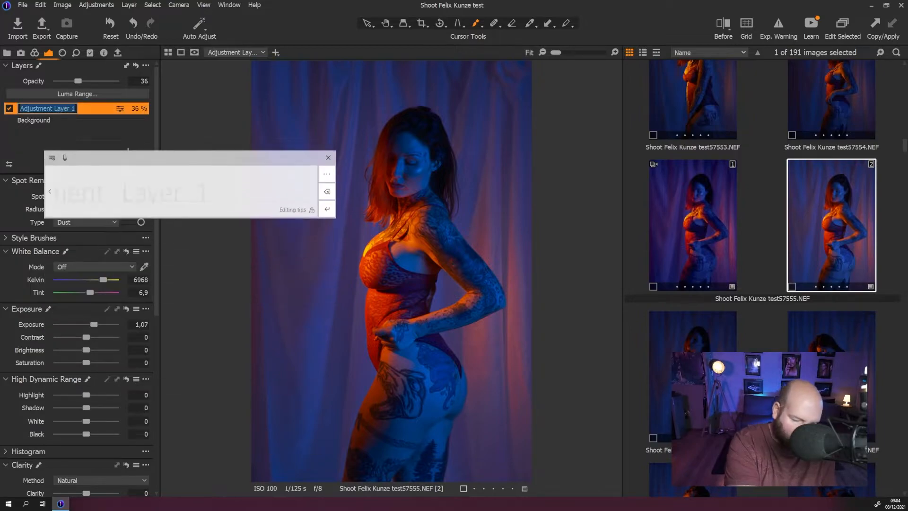
left_click(328, 143)
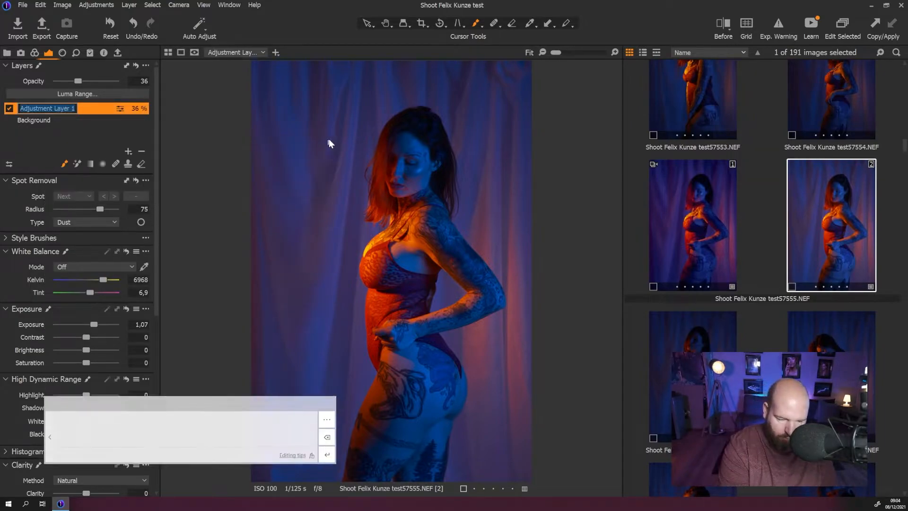
type("b")
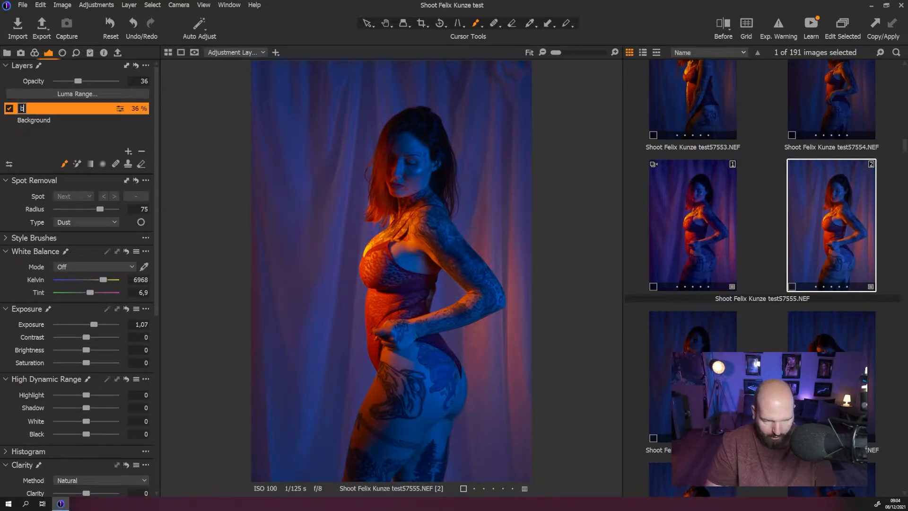
type("righting")
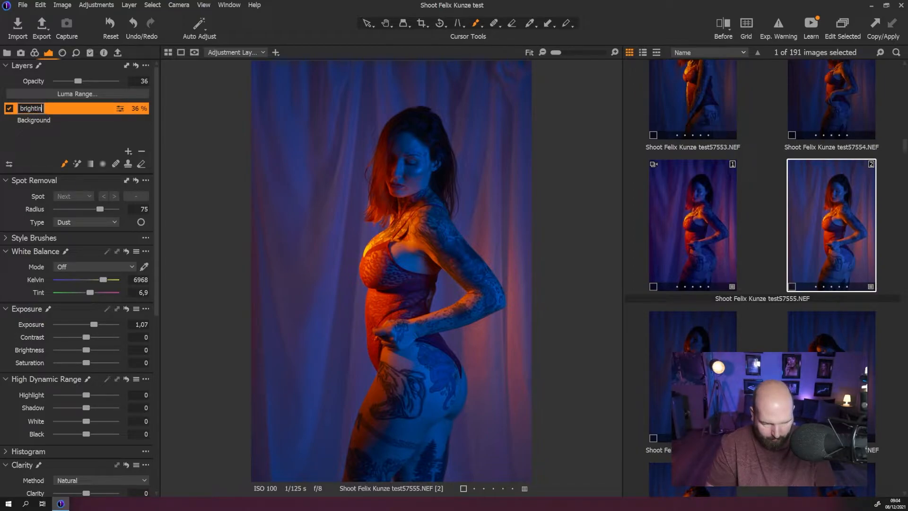
type(" face")
key("Return")
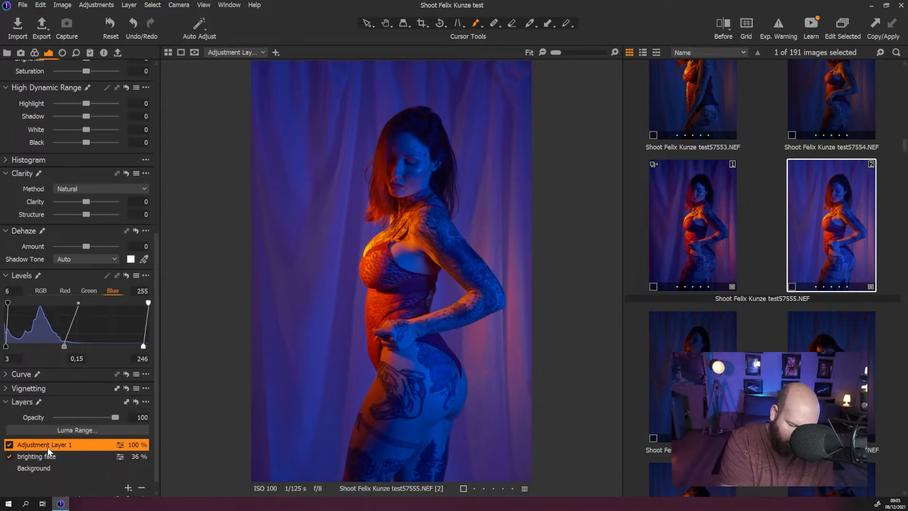
Step: Rename the layer with the blue-channel levels adjustment as "Blue toning" and try out a lower opacity for it
double_click(47, 447)
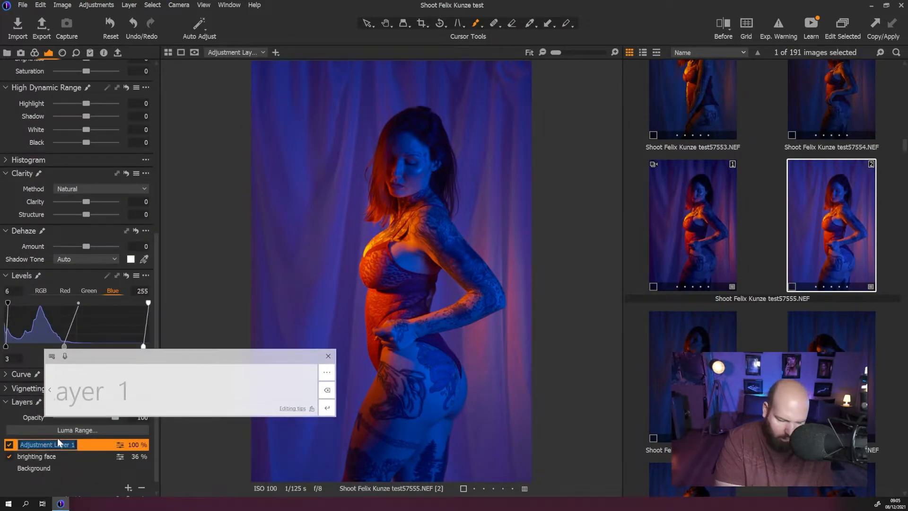
left_click(328, 356)
type("Blue toning")
key("Return")
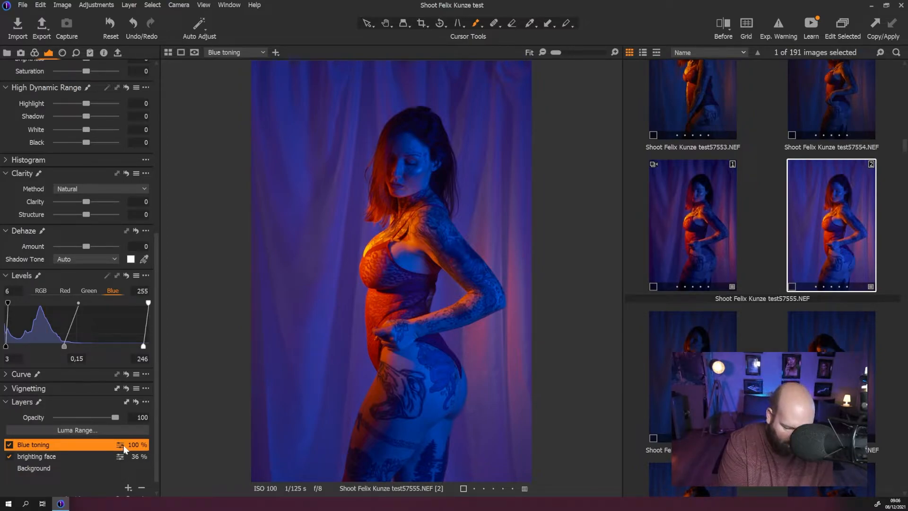
left_click_drag(112, 417, 68, 418)
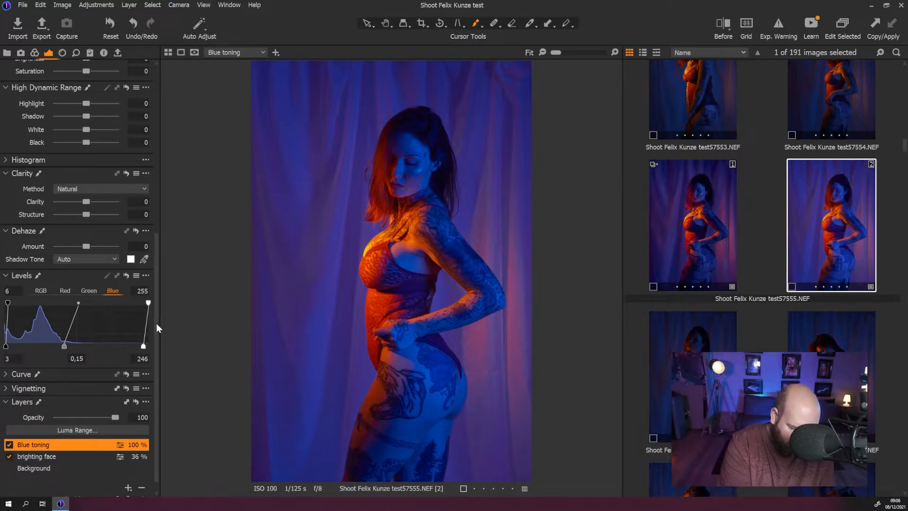
Step: Add another adjustment layer above the Blue toning layer and name it "Orange"
left_click(127, 487)
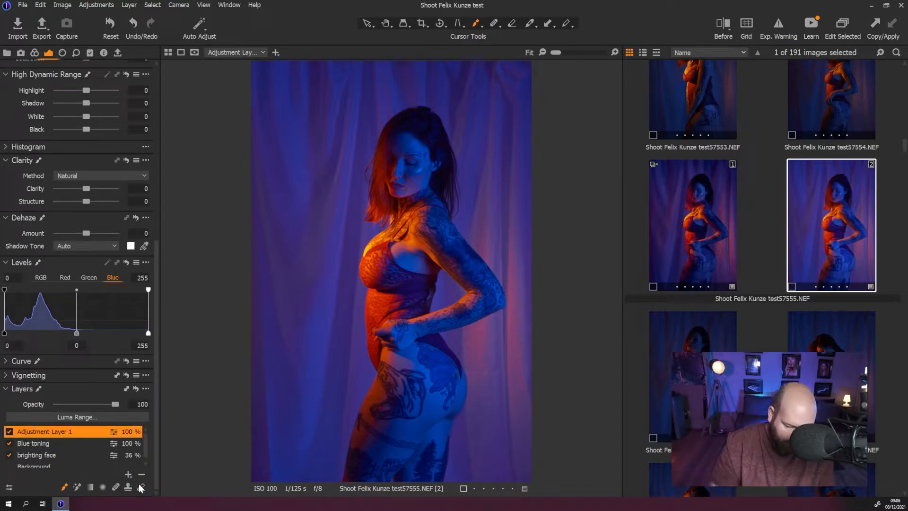
double_click(24, 431)
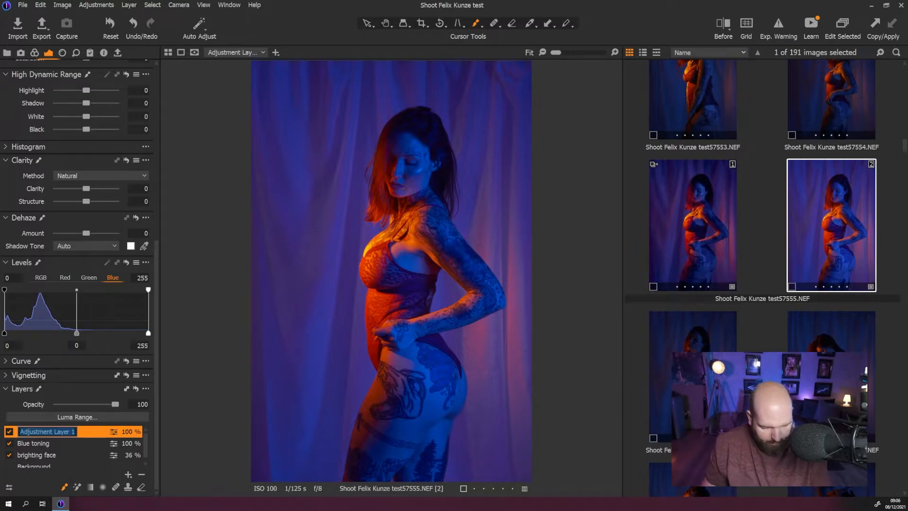
type("Orange")
key("Return")
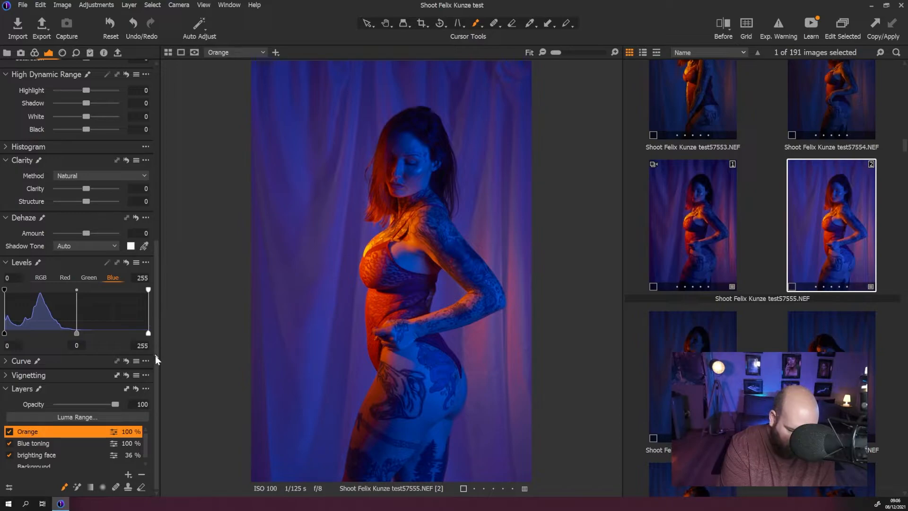
Step: Bring up the Color Editor for the Orange layer
left_click(33, 54)
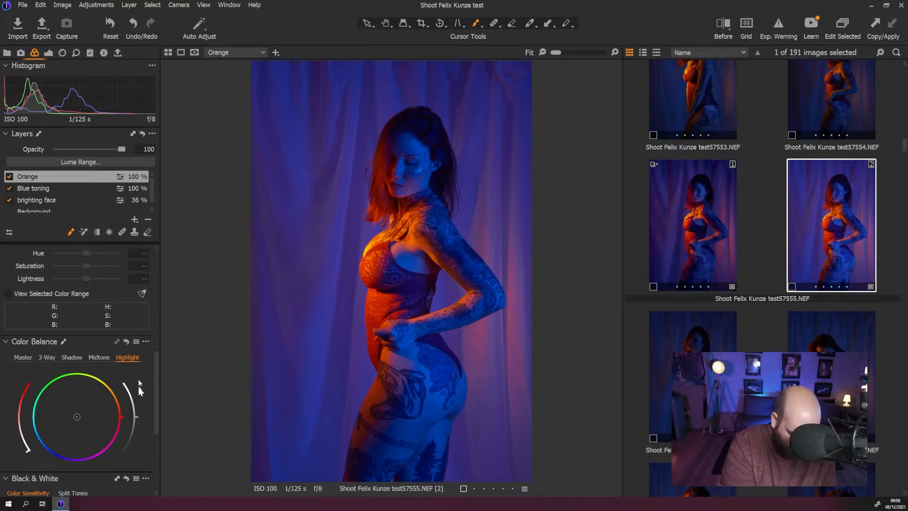
left_click_drag(155, 383, 160, 292)
scroll(159, 307, "down", 3)
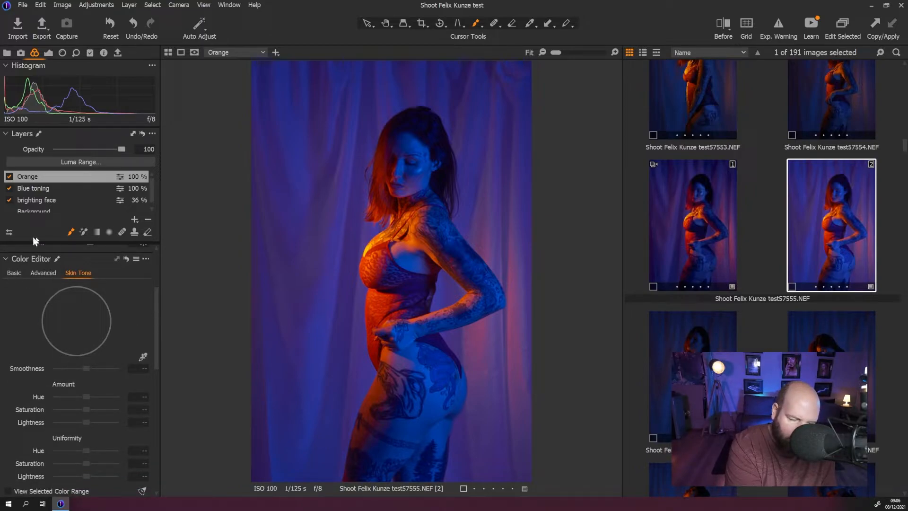
left_click(227, 5)
mouse_move(263, 26)
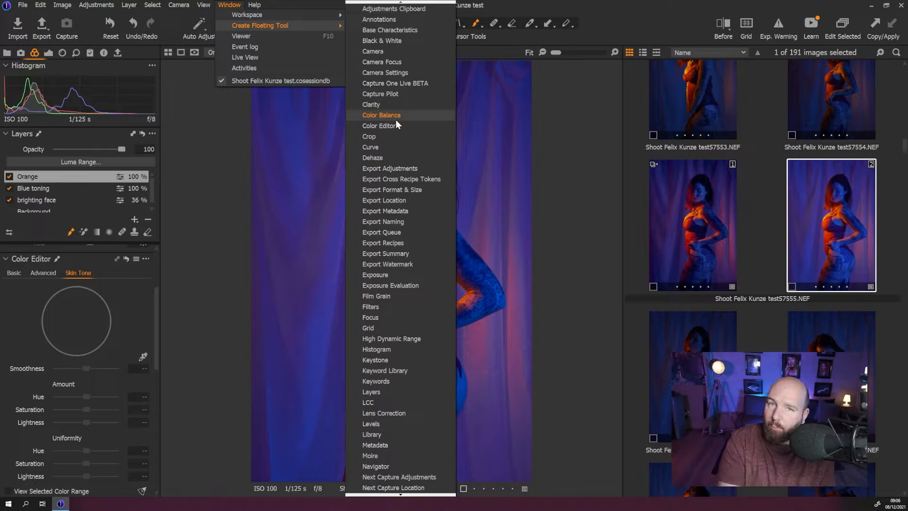
left_click(211, 215)
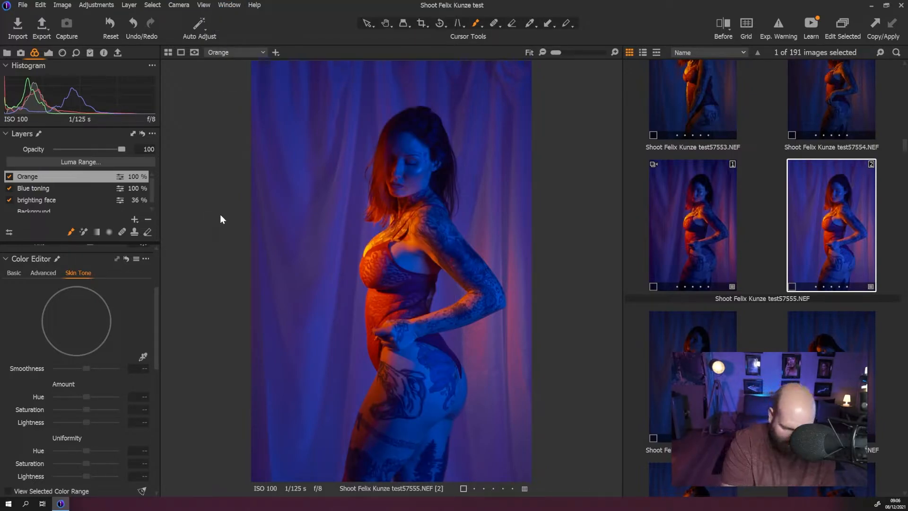
Step: Pick the orange tone on the woman's chest as a color range in the advanced Color Editor
left_click(42, 274)
scroll(152, 339, "down", 3)
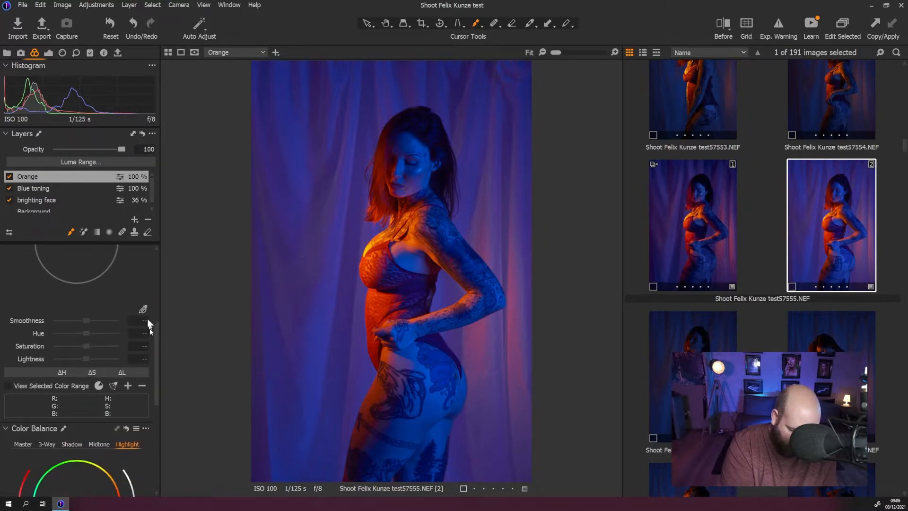
left_click(143, 309)
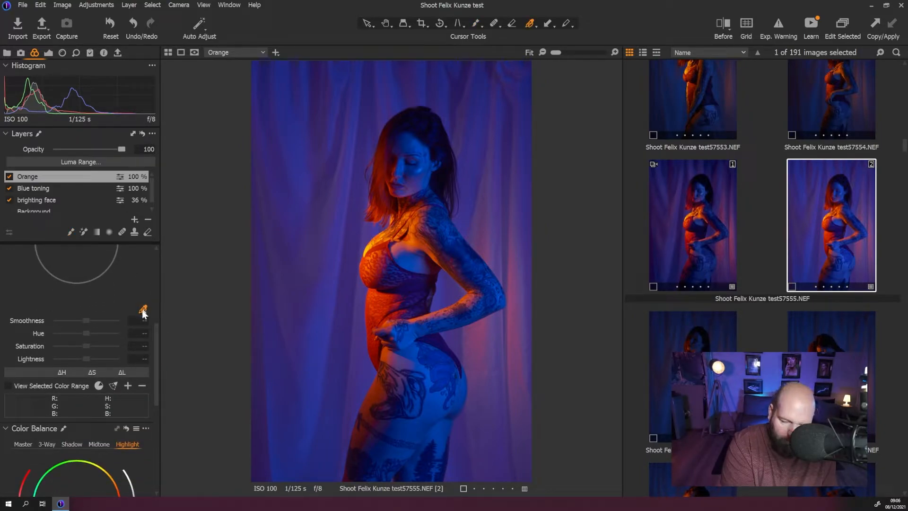
left_click(372, 248)
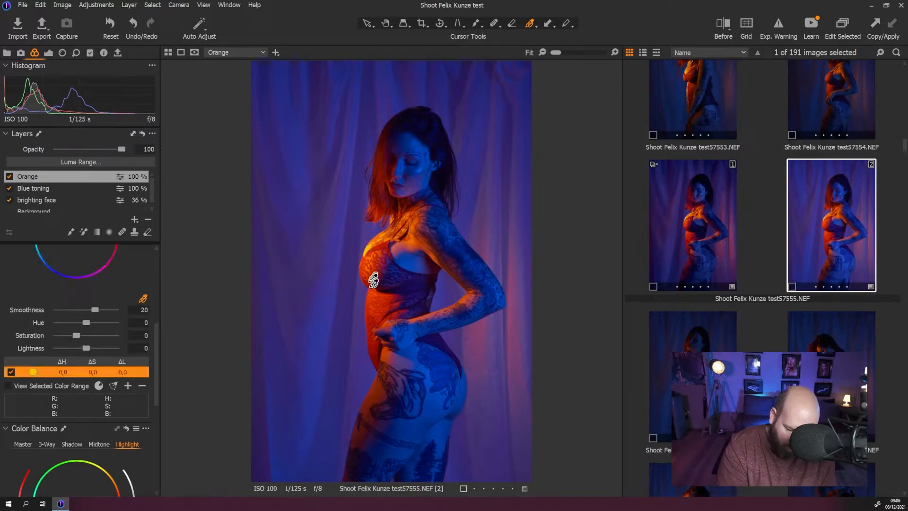
scroll(158, 331, "up", 3)
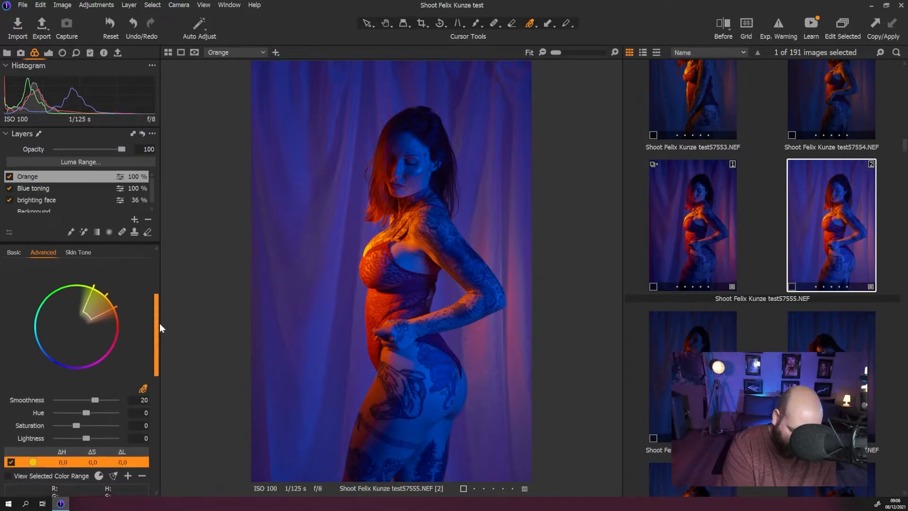
Step: Set the picked orange range's smoothness to 17,2, hue to 12,4, saturation to 136,4 and lightness to -24,2
mouse_move(95, 399)
left_mouse_down()
mouse_move(111, 398)
mouse_move(85, 397)
left_mouse_up()
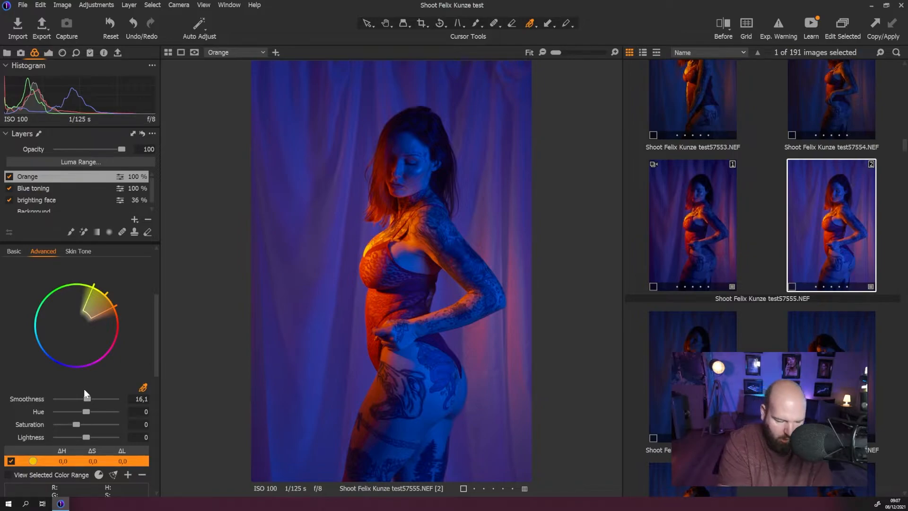
left_click_drag(86, 398, 107, 399)
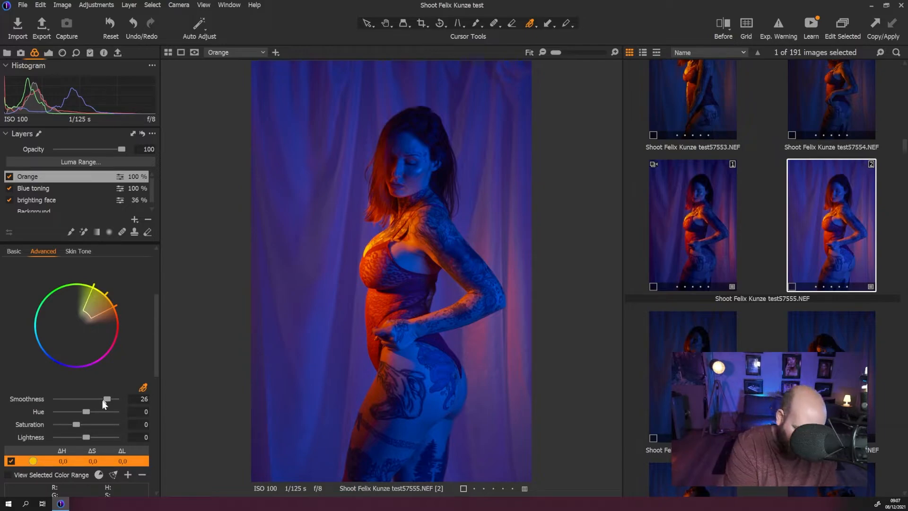
left_click_drag(107, 400, 88, 397)
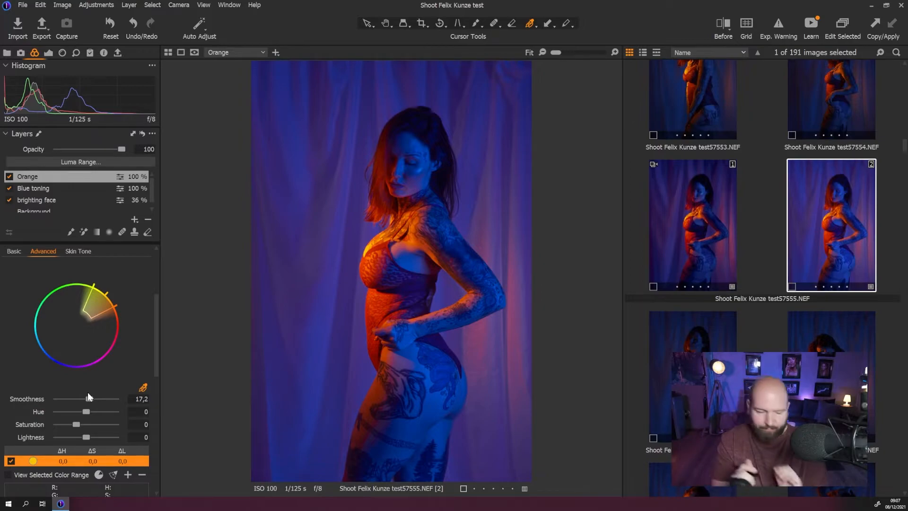
mouse_move(86, 412)
left_mouse_down()
mouse_move(140, 415)
mouse_move(75, 417)
mouse_move(101, 415)
left_mouse_up()
left_click_drag(155, 334, 156, 345)
mouse_move(77, 388)
left_mouse_down()
mouse_move(114, 389)
mouse_move(73, 388)
left_mouse_up()
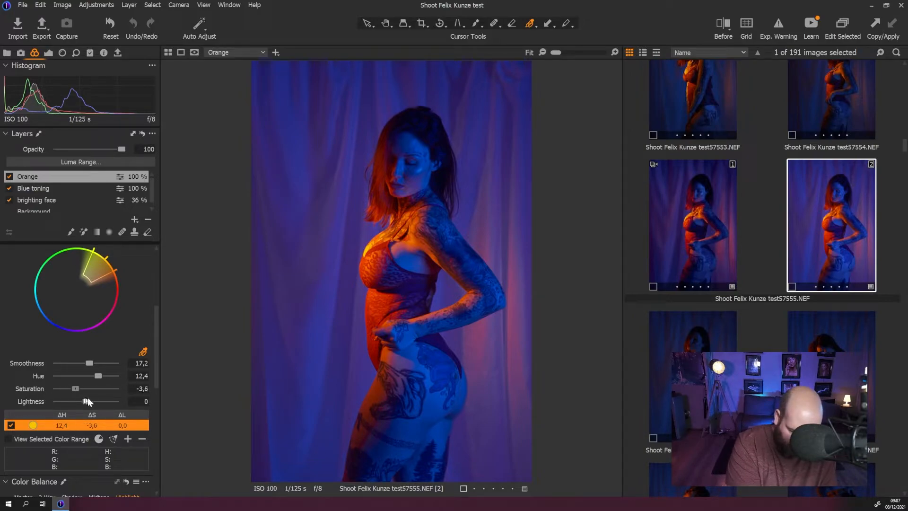
left_click_drag(127, 396, 79, 402)
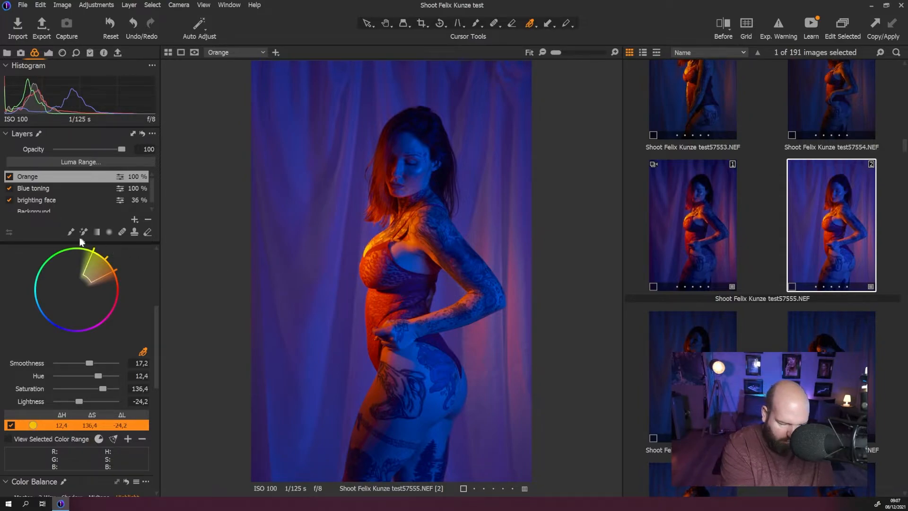
Step: Brush the Orange layer's mask over the orange-lit skin on the woman's chest
mouse_move(395, 237)
left_mouse_down()
mouse_move(371, 251)
mouse_move(392, 231)
mouse_move(386, 247)
left_mouse_up()
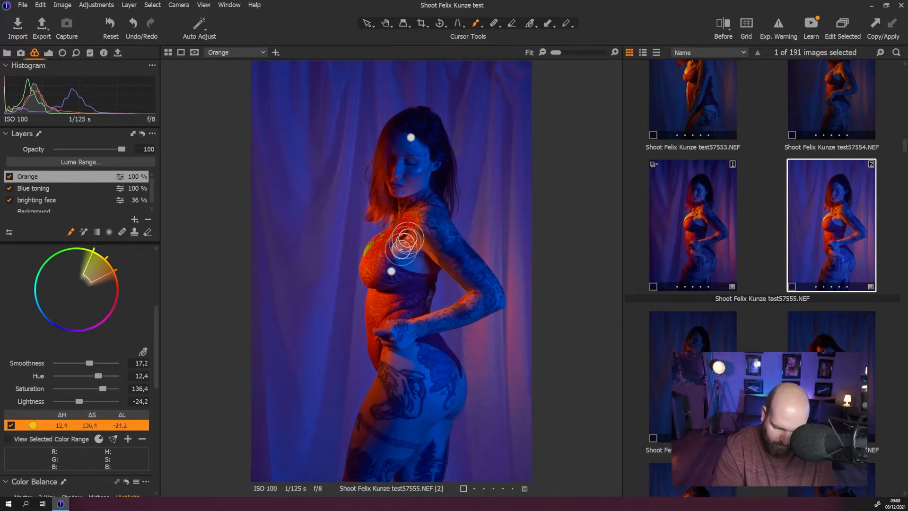
mouse_move(374, 249)
left_mouse_down()
mouse_move(412, 209)
mouse_move(391, 240)
mouse_move(387, 201)
mouse_move(392, 228)
left_mouse_up()
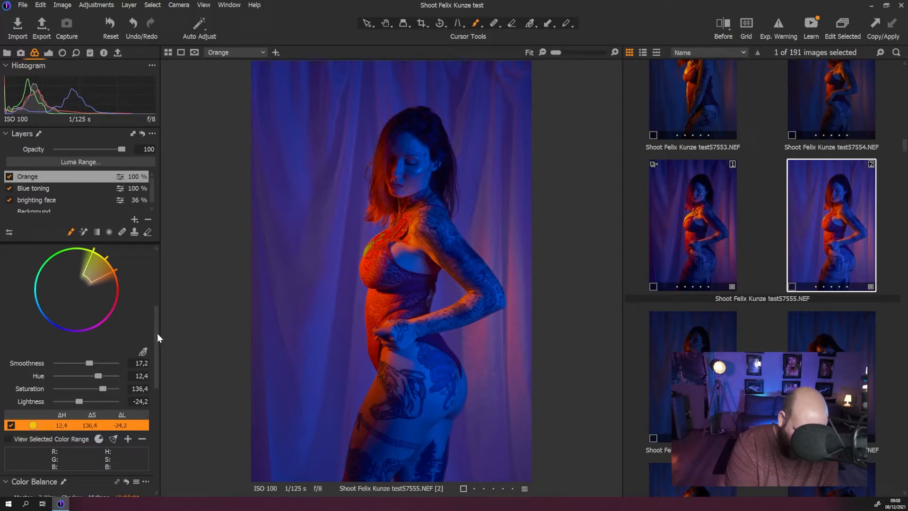
Step: Reset the Color Editor on the Orange layer and sample the orange tone on the chest again
left_click_drag(151, 349, 134, 313)
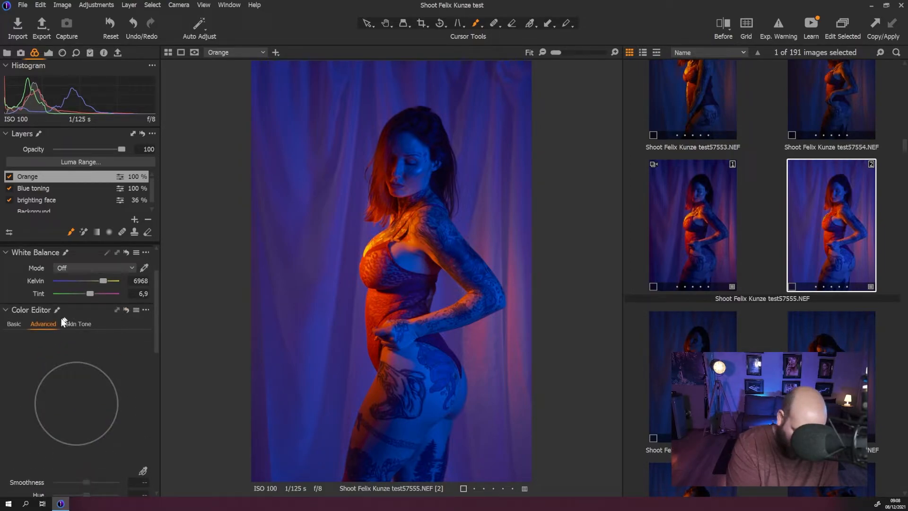
left_click(143, 471)
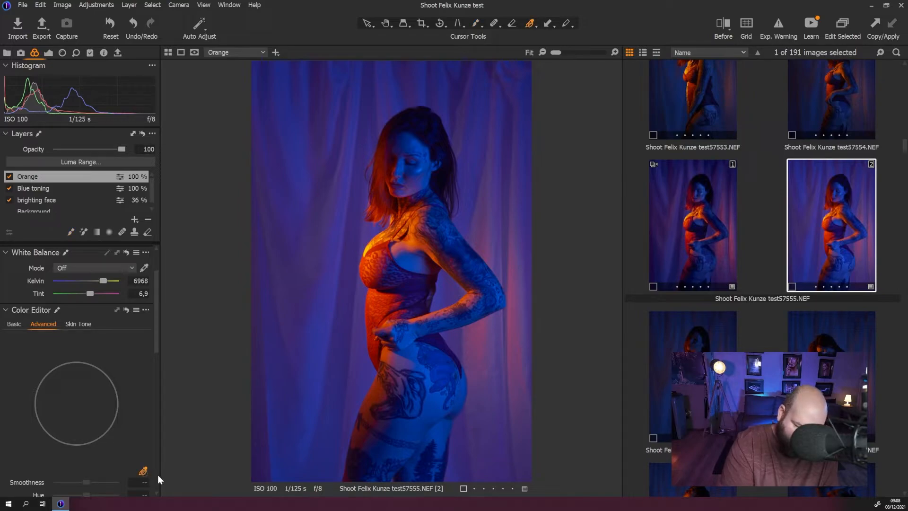
left_click(376, 242)
left_click_drag(159, 330, 144, 364)
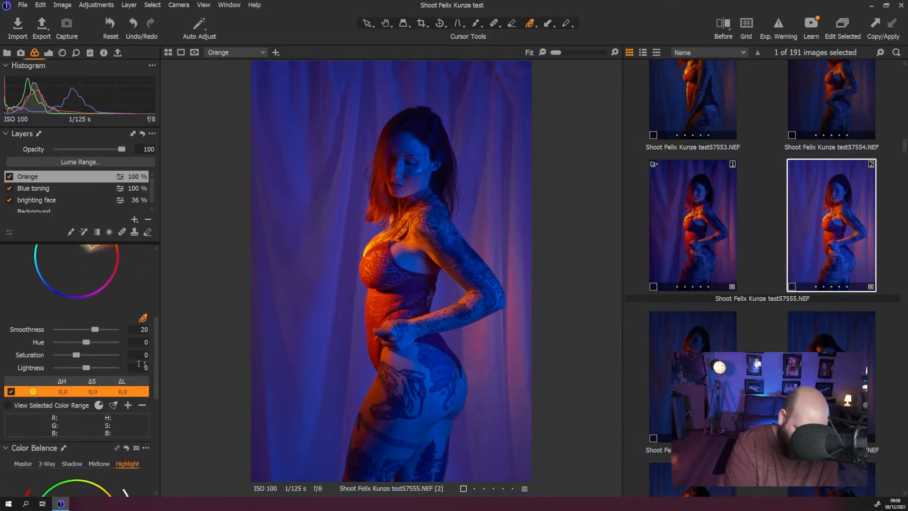
Step: Try a strong darkening of the sampled orange, then set hue to -7,3, saturation to 101,8 and lightness to 9,1
left_click_drag(87, 342, 55, 368)
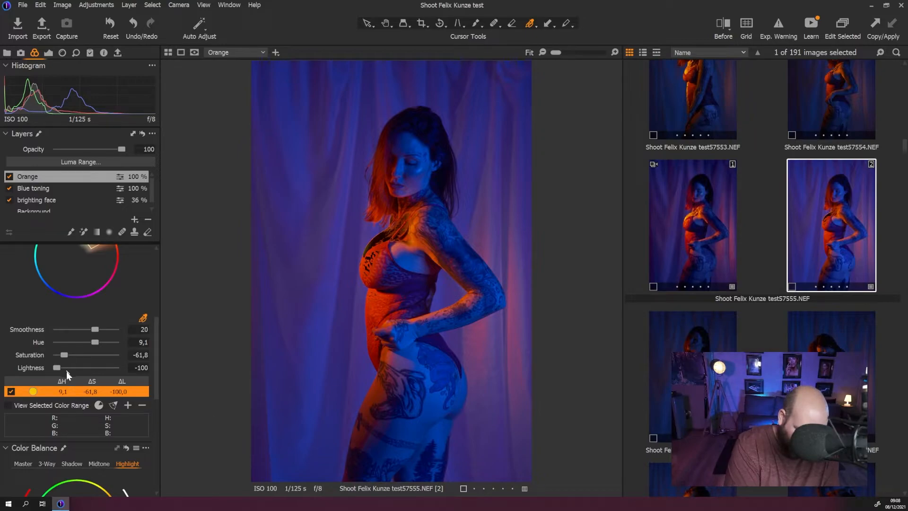
scroll(157, 330, "up", 1)
left_click_drag(64, 369, 79, 357)
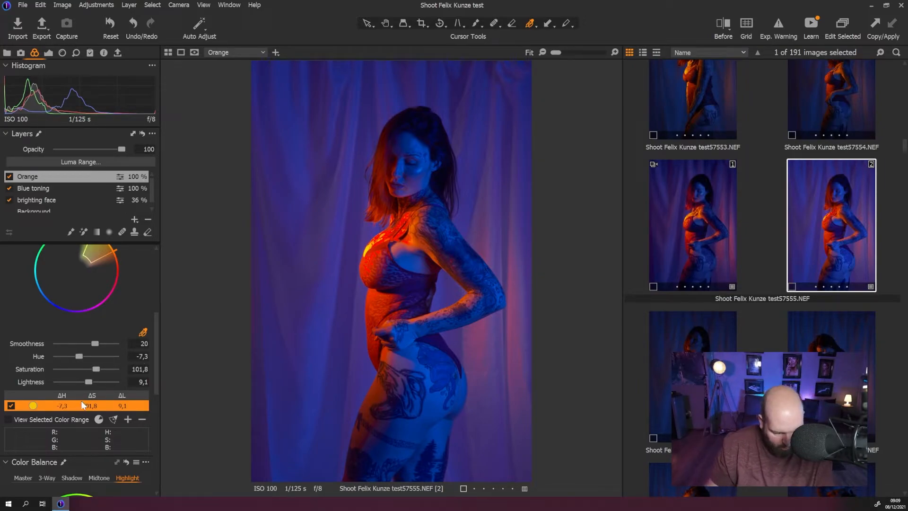
Step: Try a tint shift on the master color balance wheel and reset the Orange layer's Color Editor changes
left_click_drag(157, 356, 156, 410)
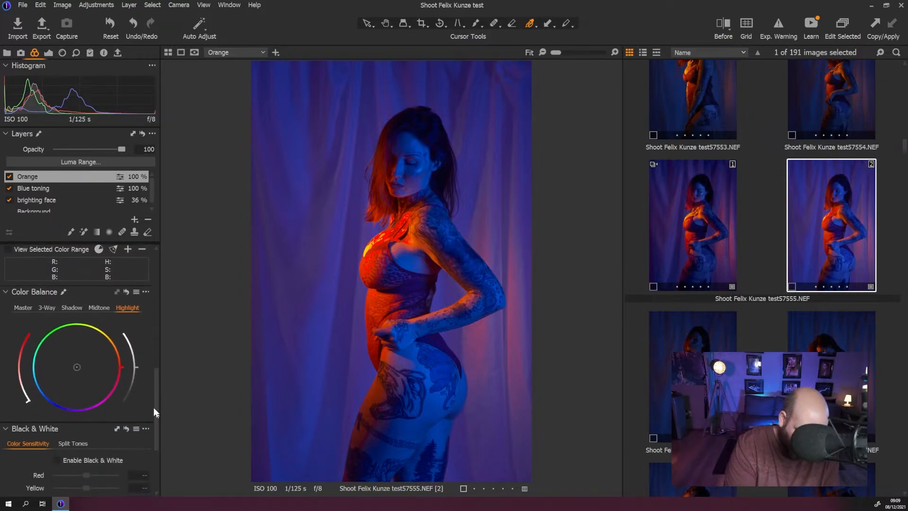
left_click(22, 308)
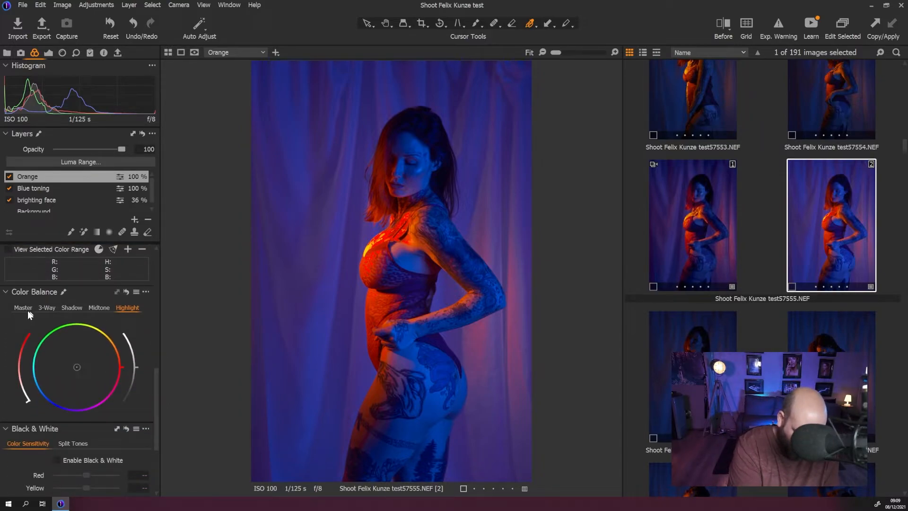
mouse_move(75, 367)
left_mouse_down()
mouse_move(101, 354)
mouse_move(74, 373)
mouse_move(53, 317)
mouse_move(97, 402)
mouse_move(45, 328)
mouse_move(80, 391)
mouse_move(47, 355)
mouse_move(84, 353)
mouse_move(83, 377)
left_mouse_up()
left_click_drag(155, 375, 159, 282)
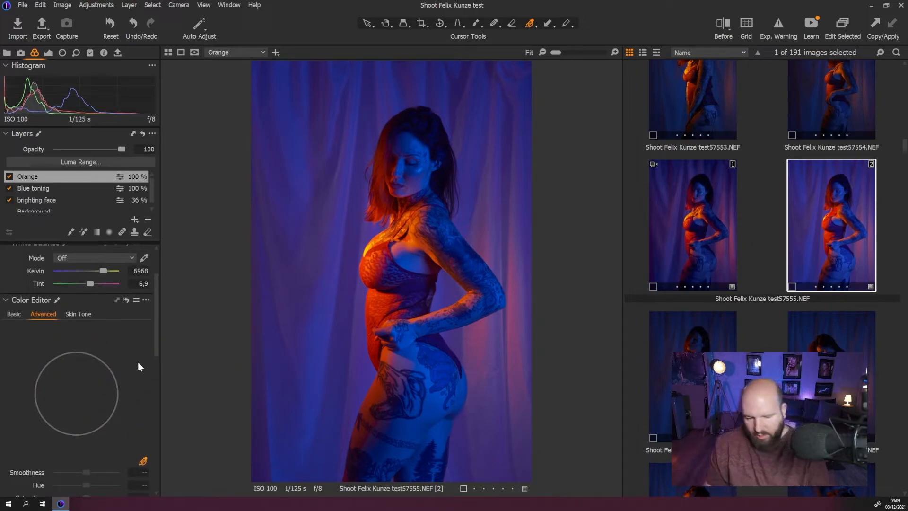
Step: Compare the first variant of the photo with the edited second variant
left_click(688, 246)
left_click(835, 259)
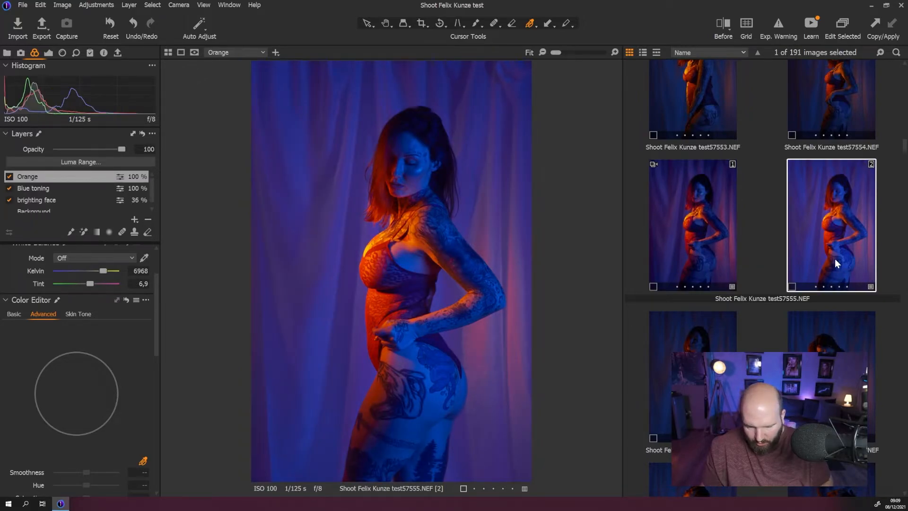
Step: Compare the first and second variants of the photo again and delete the Orange layer from the second variant
left_click(708, 243)
left_click(837, 256)
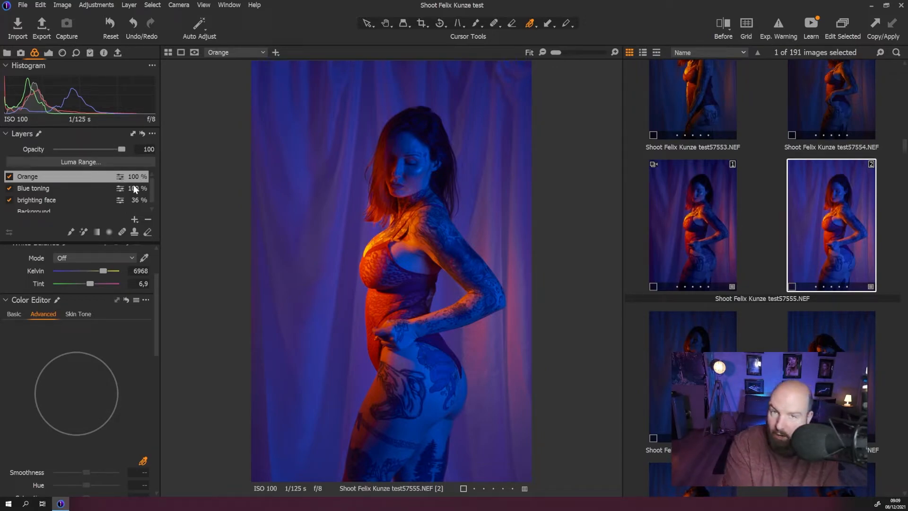
left_click(147, 220)
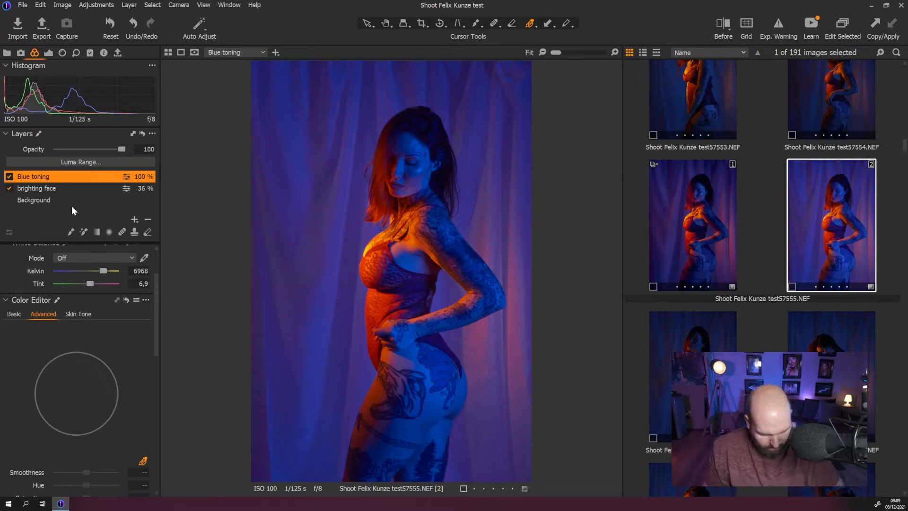
key("ctrl+z")
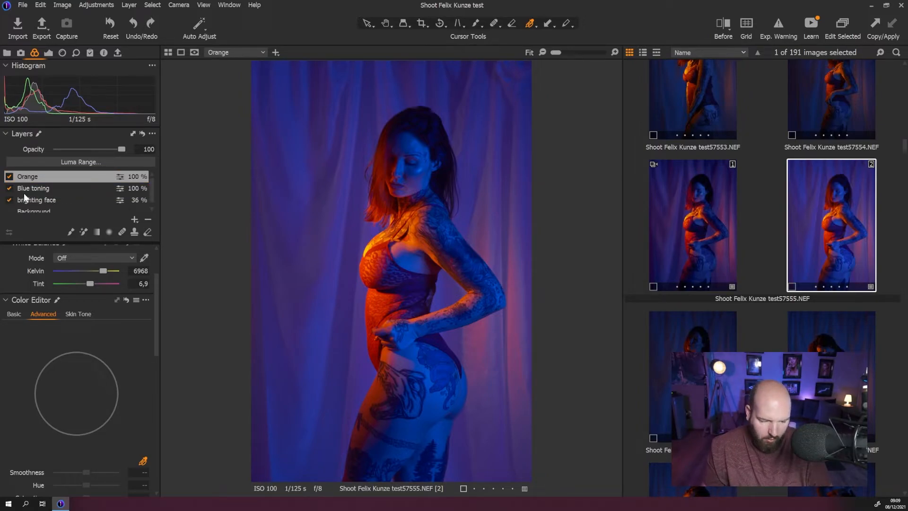
left_click(148, 220)
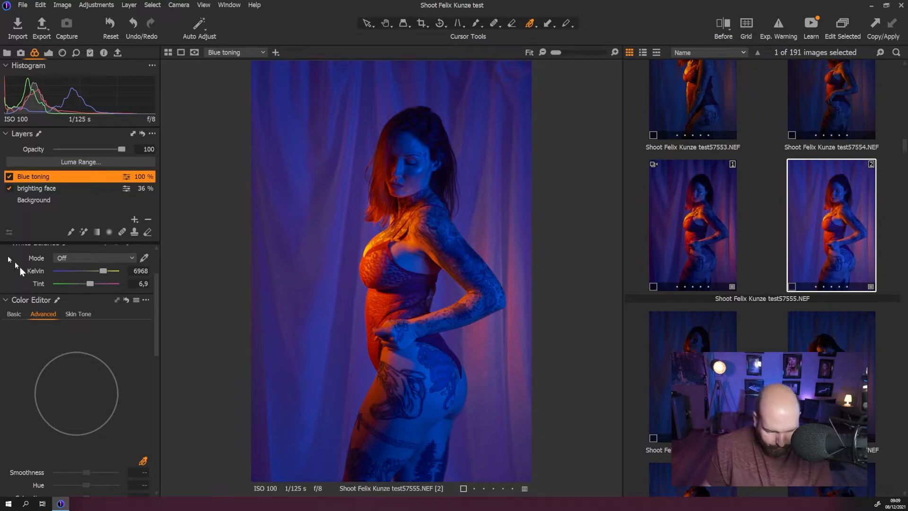
scroll(158, 290, "up", 2)
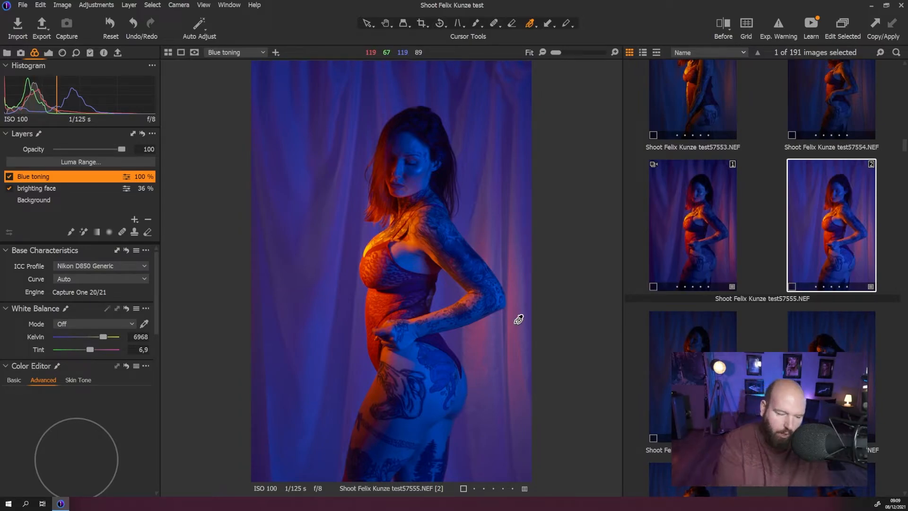
Step: Add a new adjustment layer above Blue toning and name it dodge
left_click(134, 218)
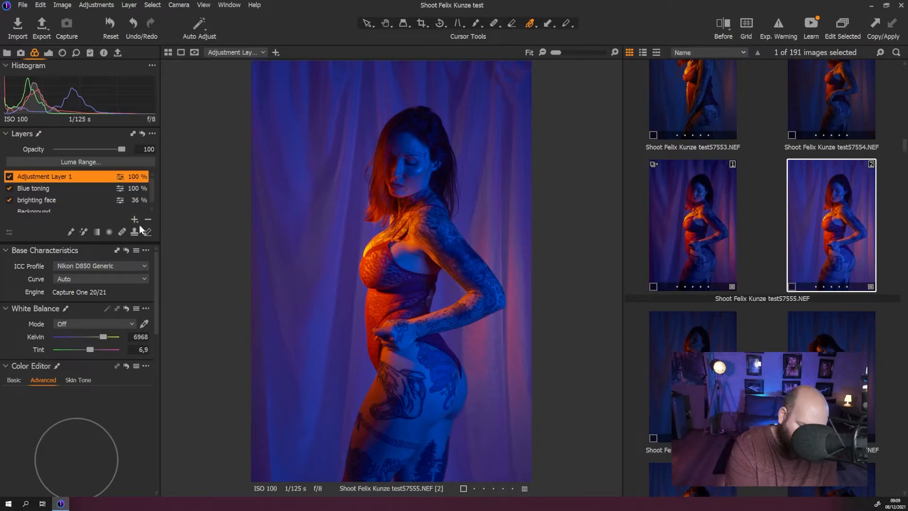
double_click(75, 175)
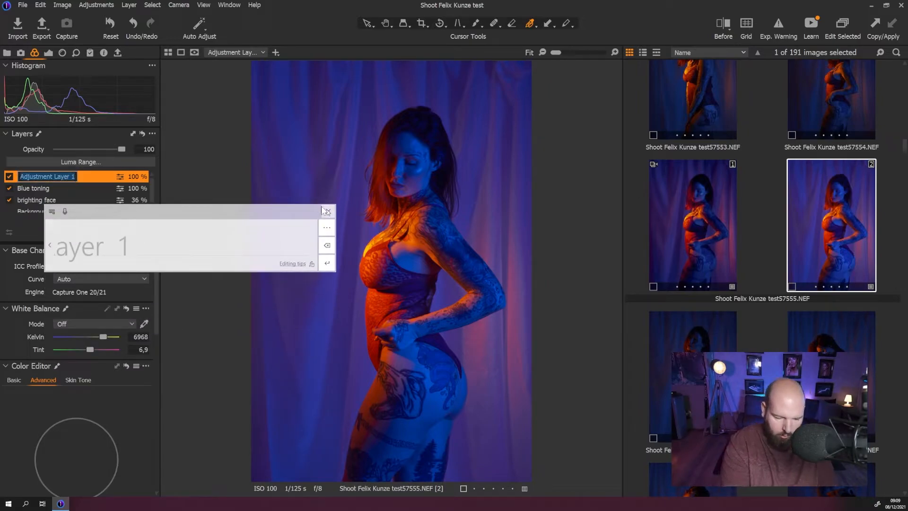
left_click(332, 207)
type("d")
key("Return")
Step: Add another adjustment layer above the dodge layer and name it burn
left_click(135, 220)
double_click(56, 176)
type("bm")
key("BackSpace")
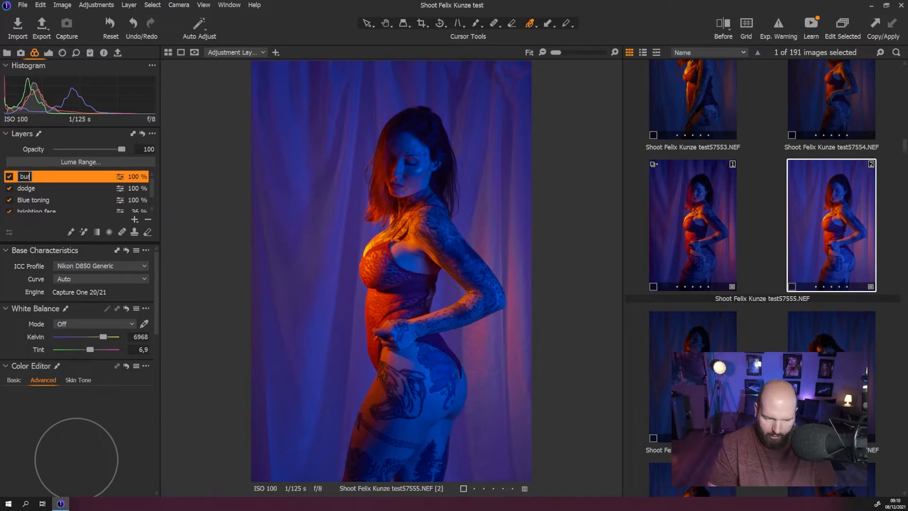
key("Return")
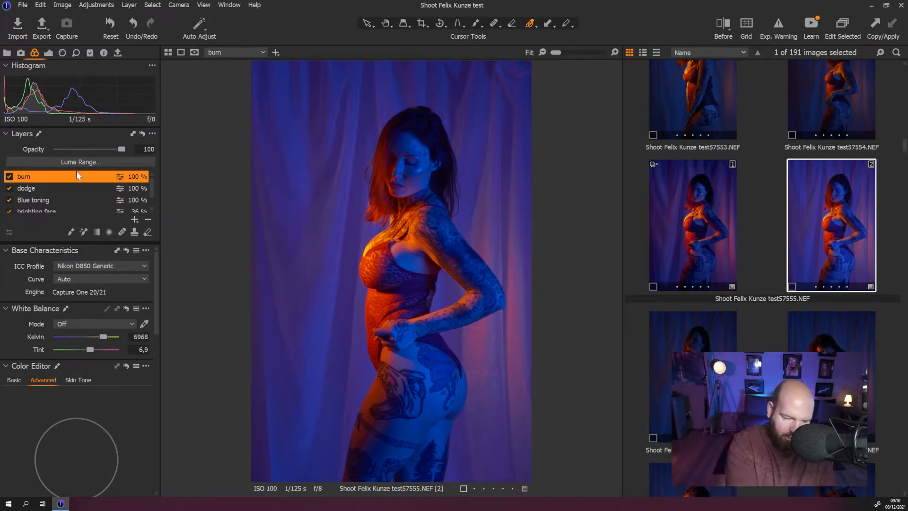
Step: Invert the masks of the dodge and burn layers
left_click(58, 189)
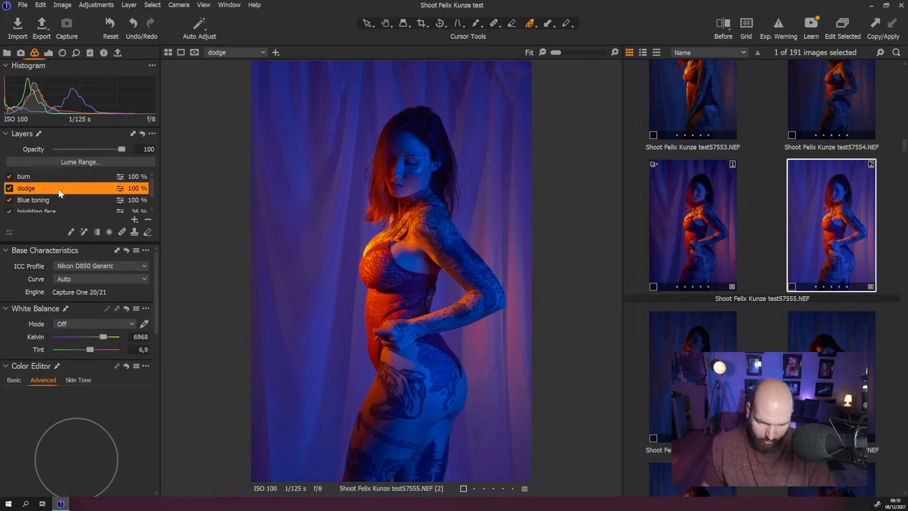
left_click(59, 178)
left_click(53, 189)
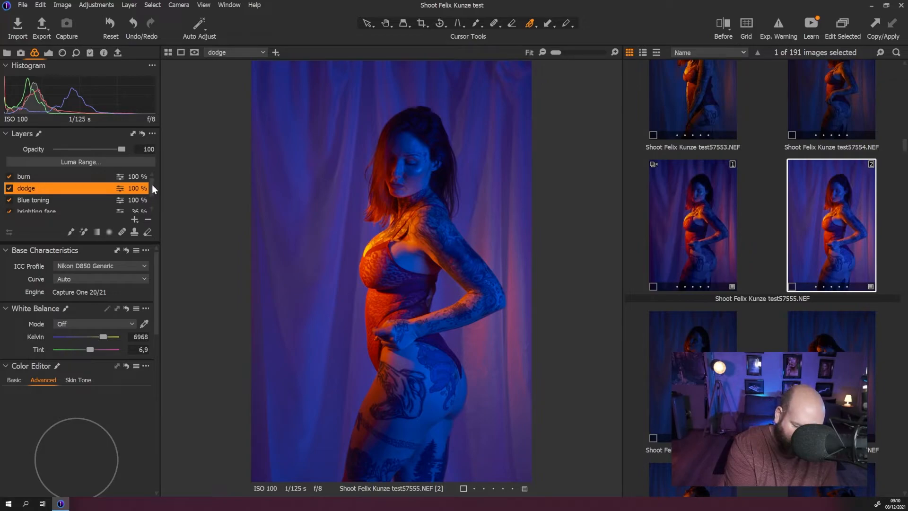
right_click(113, 189)
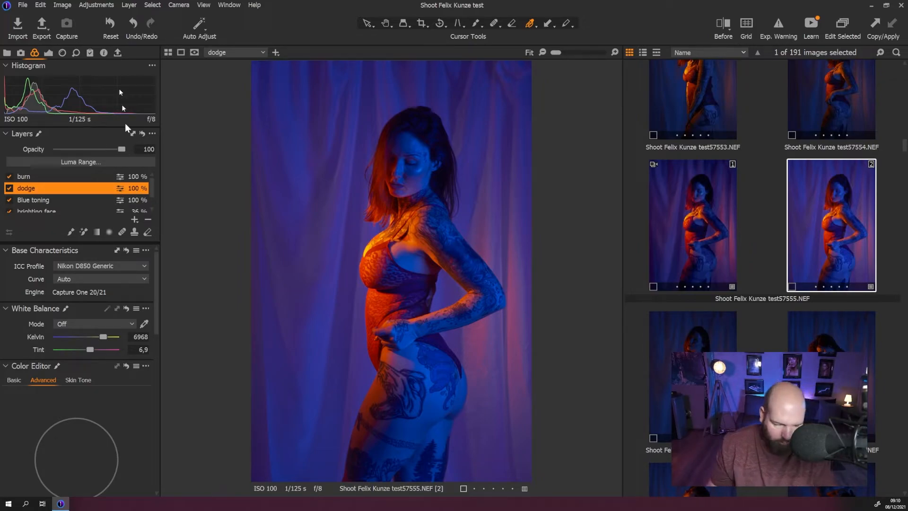
right_click(111, 189)
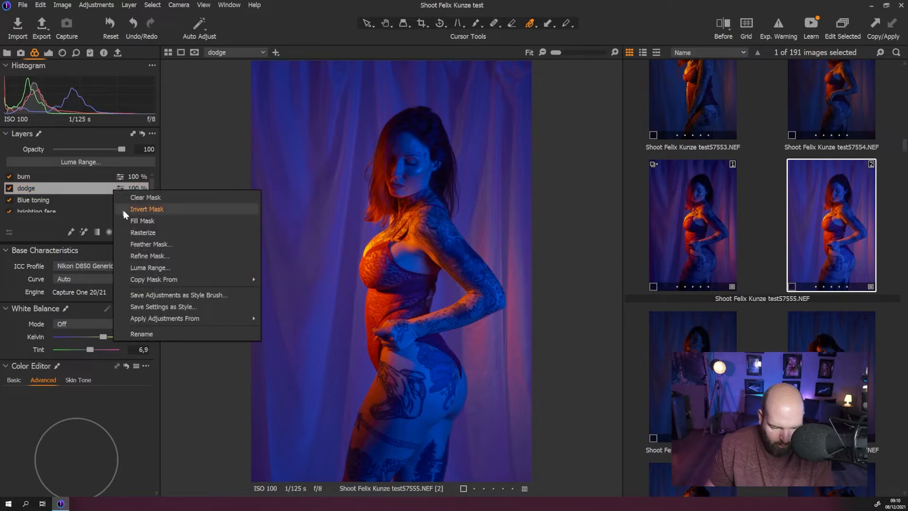
left_click(97, 183)
left_click(96, 174)
right_click(95, 172)
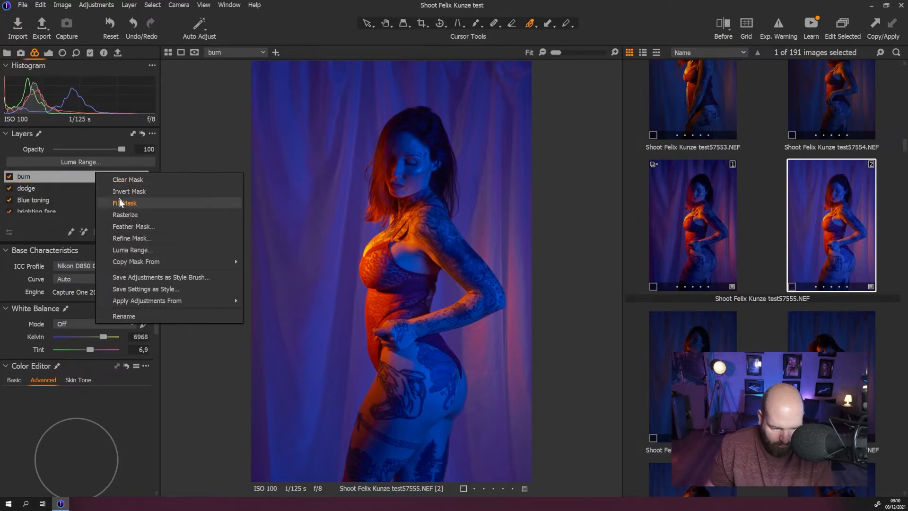
left_click(133, 194)
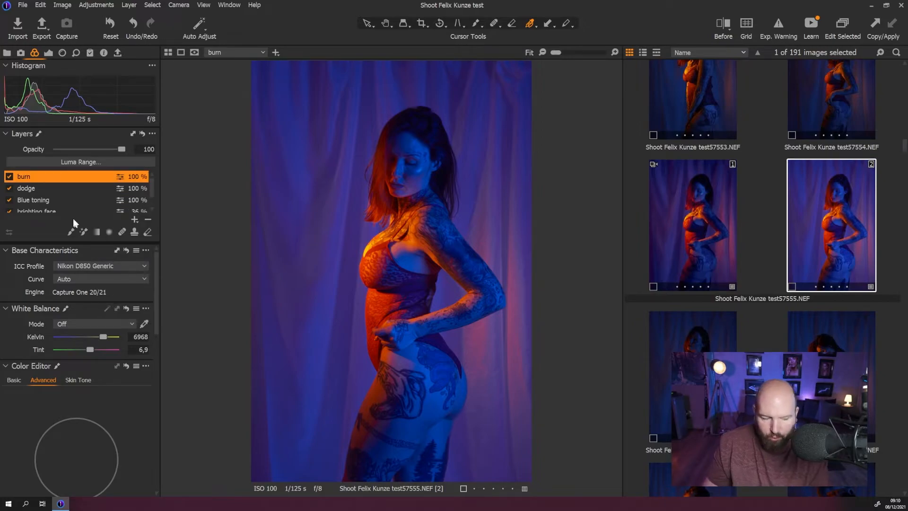
left_click(76, 189)
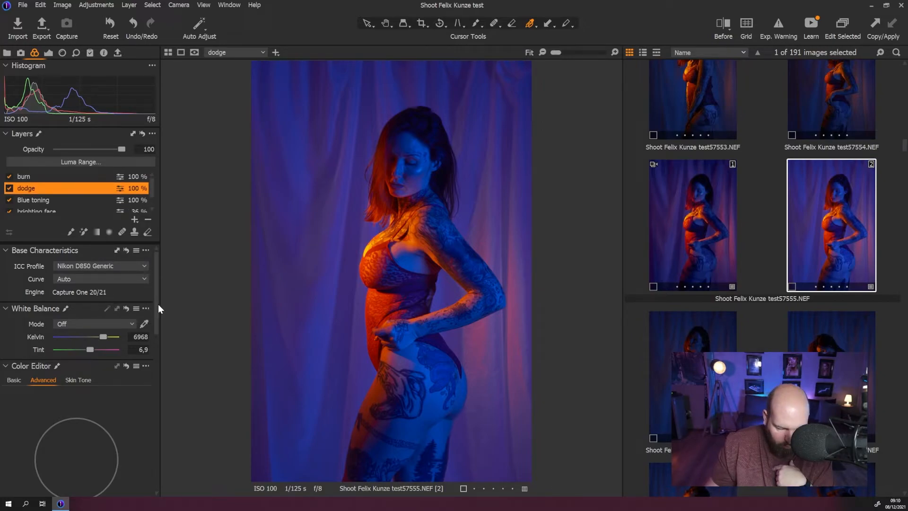
Step: Try an exposure of 3,93 on the dodge layer and invert the dodge and burn masks again
left_click(47, 56)
left_click_drag(86, 325, 114, 323)
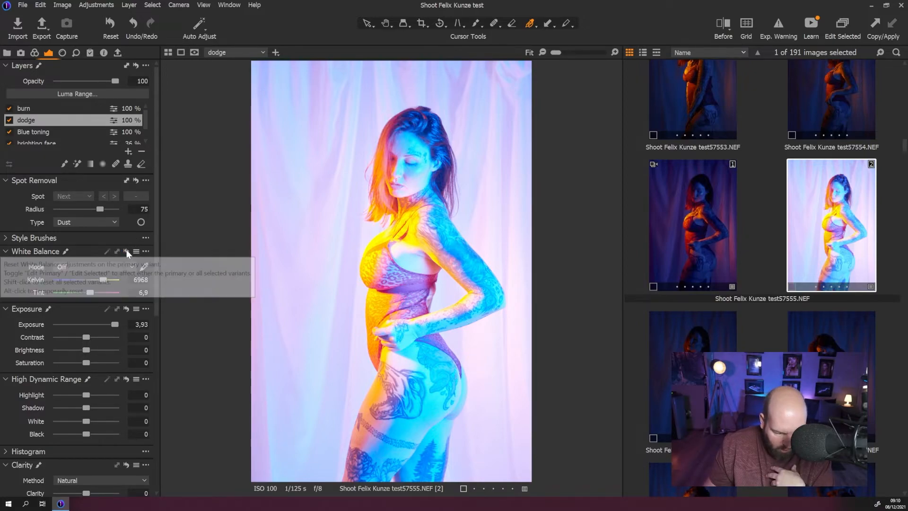
right_click(58, 124)
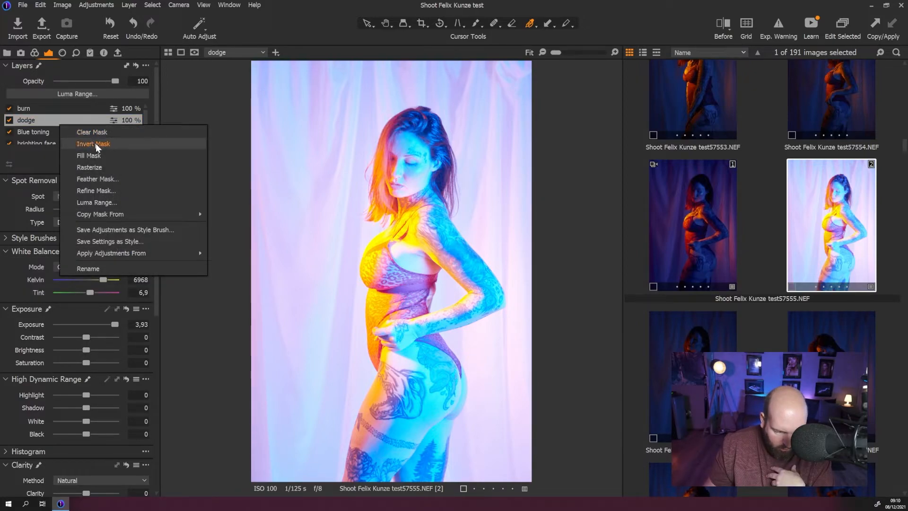
left_click(97, 144)
left_click(59, 110)
right_click(60, 109)
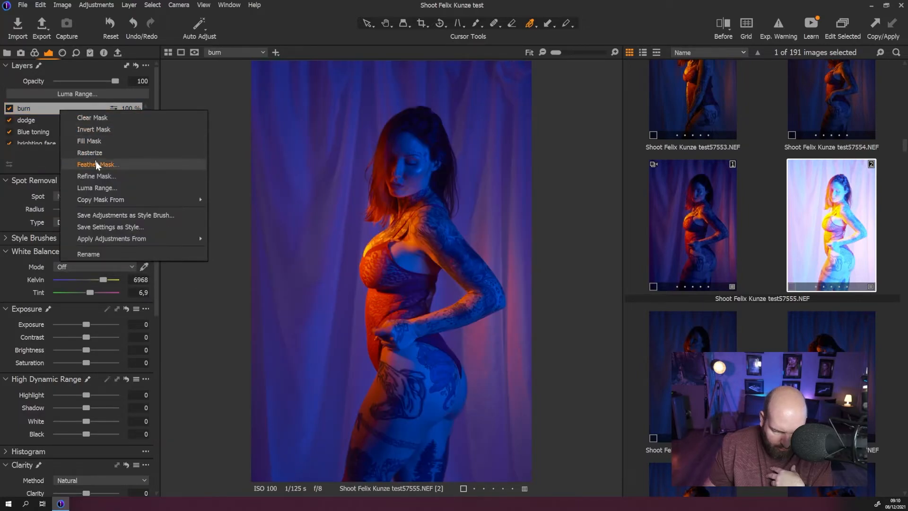
left_click(106, 131)
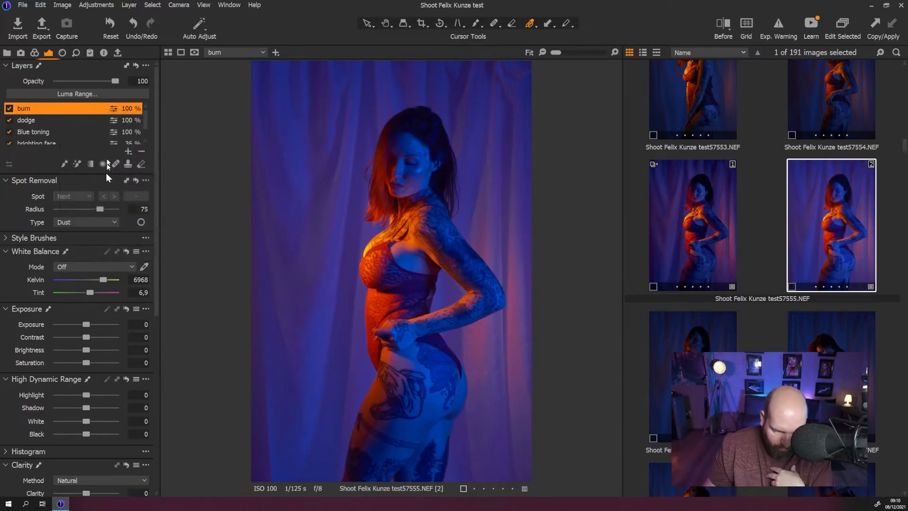
Step: Set the exposure to -1,31 on the burn layer and to 1,07 on the dodge layer
left_click_drag(82, 322, 73, 322)
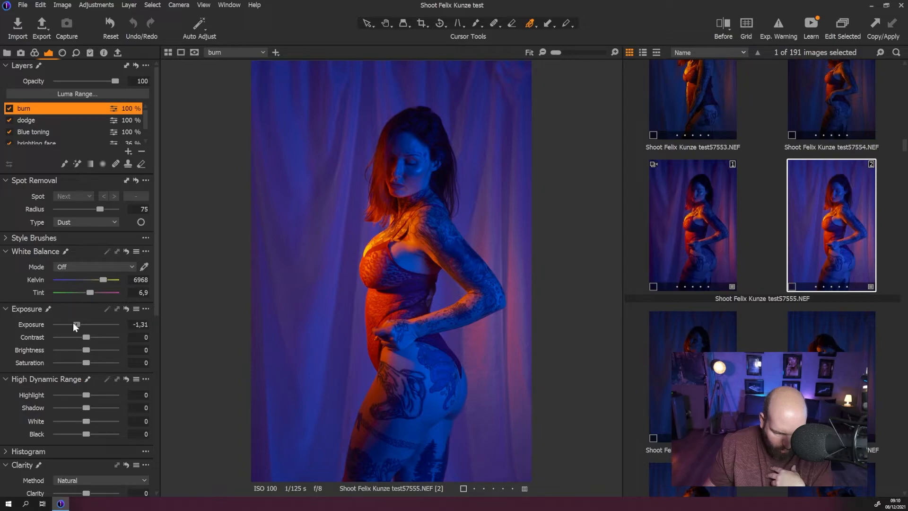
left_click(36, 121)
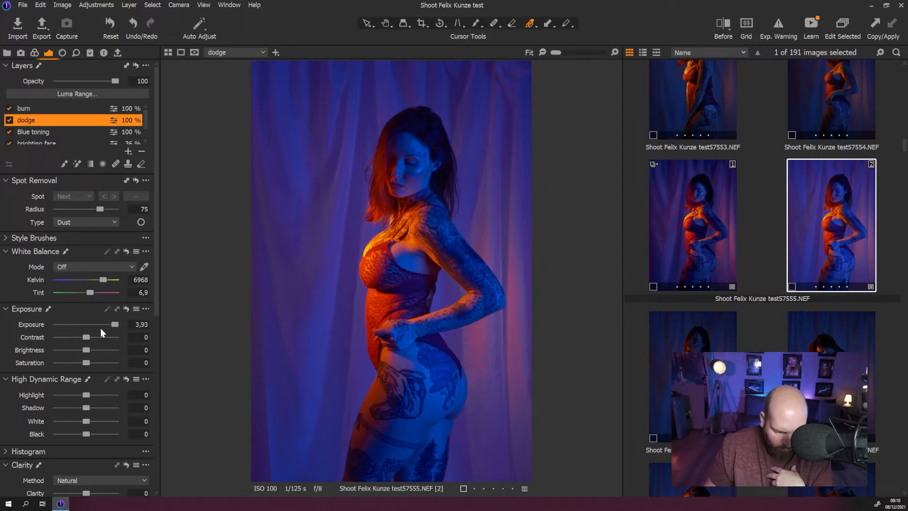
left_click_drag(97, 324, 96, 324)
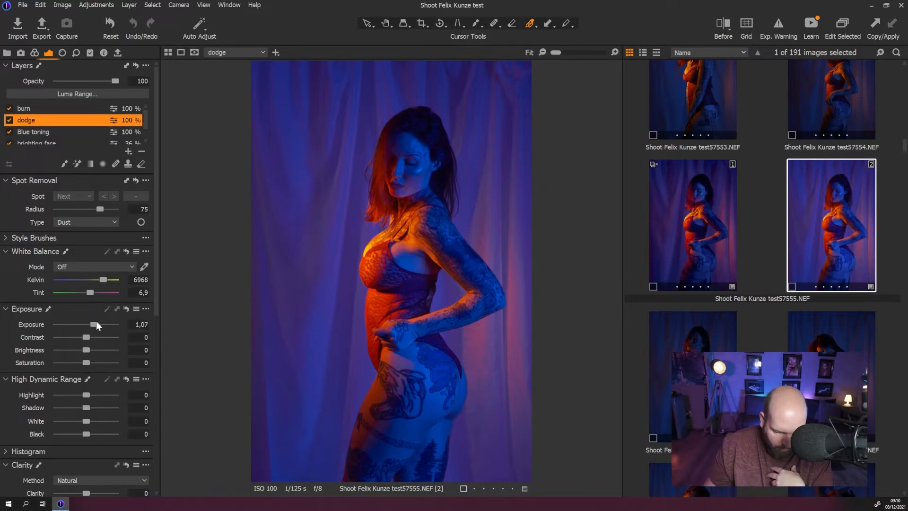
Step: Paint the dodge layer's mask with the brush over the lighter folds of the curtain
left_click(63, 164)
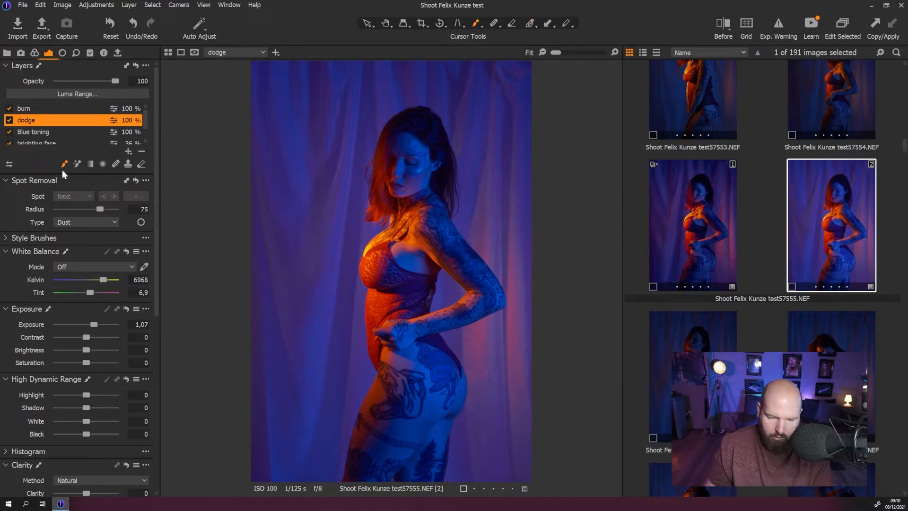
right_click(487, 177)
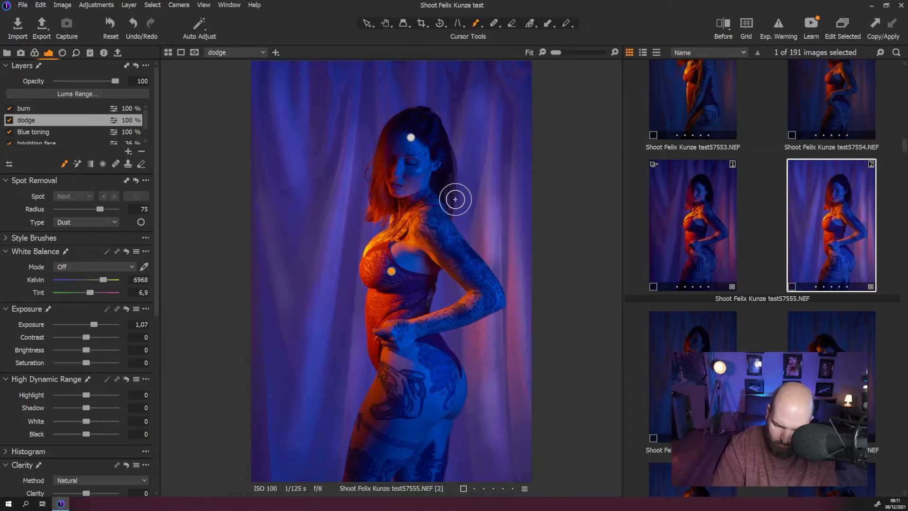
Step: Paint the burn layer's mask over the darker curtain folds and rate the photo four stars
left_click(27, 111)
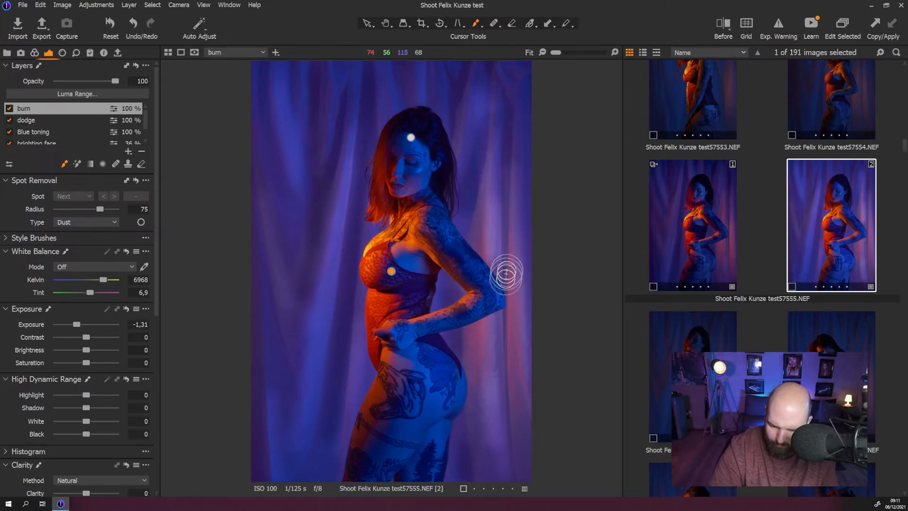
key("4")
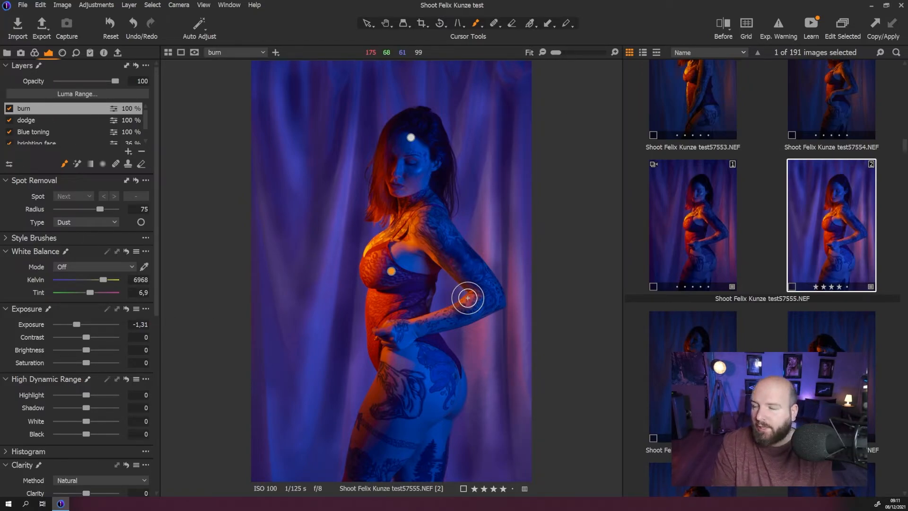
Step: Lower the burn layer's opacity to 27 and the dodge layer's opacity to 16
left_click_drag(114, 81, 66, 83)
left_click(35, 123)
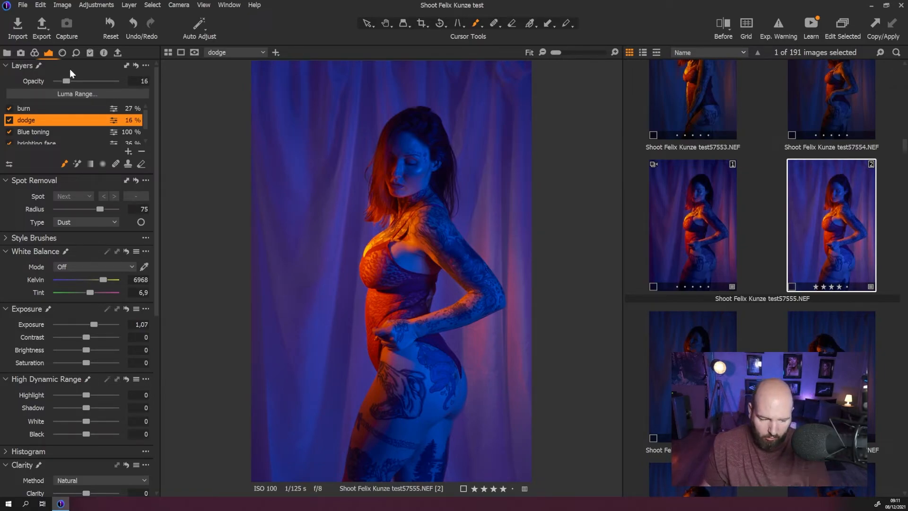
Step: Turn the dodge and burn layers off and on again to compare the photo with and without them
left_click_drag(11, 109, 10, 120)
left_click(10, 120)
left_click(10, 109)
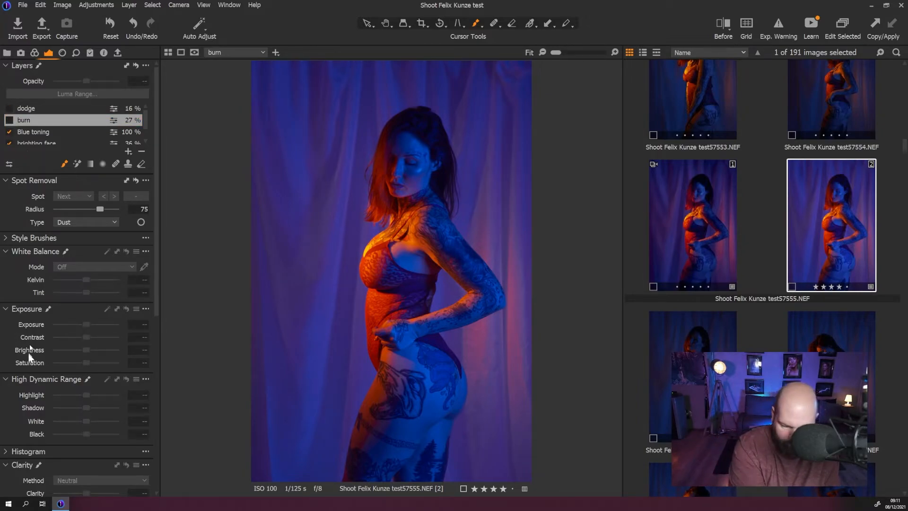
left_click(9, 109)
left_click(9, 119)
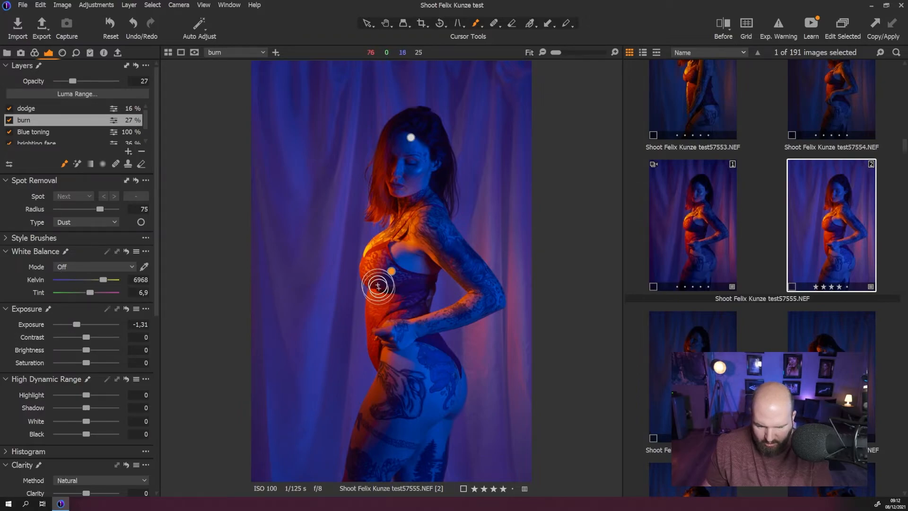
Step: Move the burn and dodge layers below Blue toning, keeping dodge above burn, and select the Blue toning layer
left_click_drag(145, 123, 145, 127)
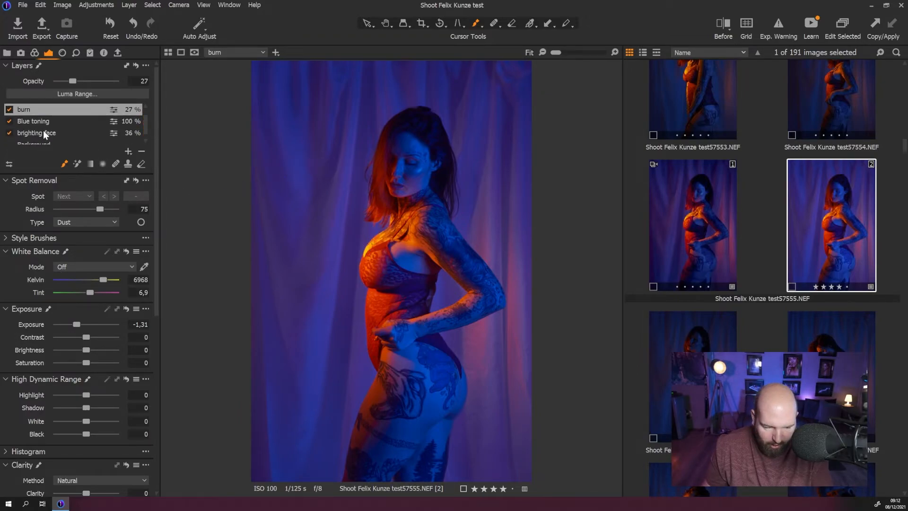
scroll(38, 135, "up", 1)
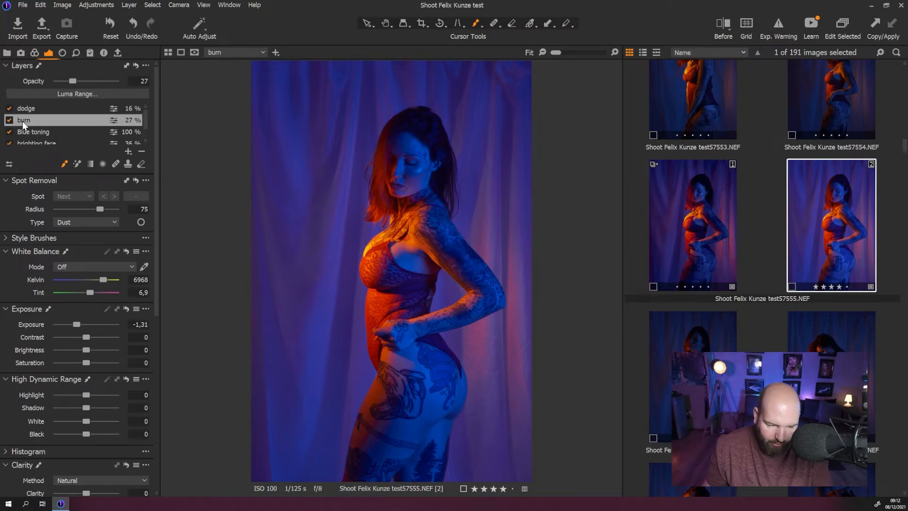
left_click(25, 121)
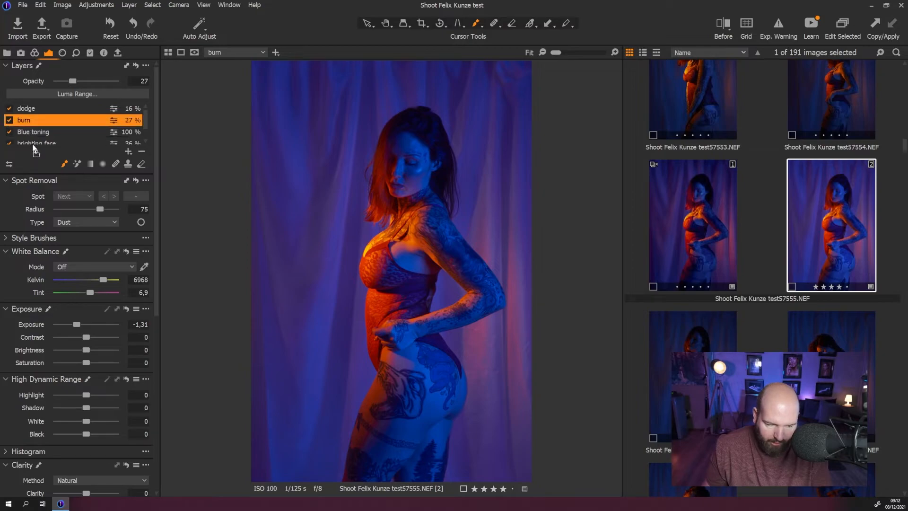
left_click_drag(37, 135, 38, 141)
left_click_drag(23, 108, 27, 124)
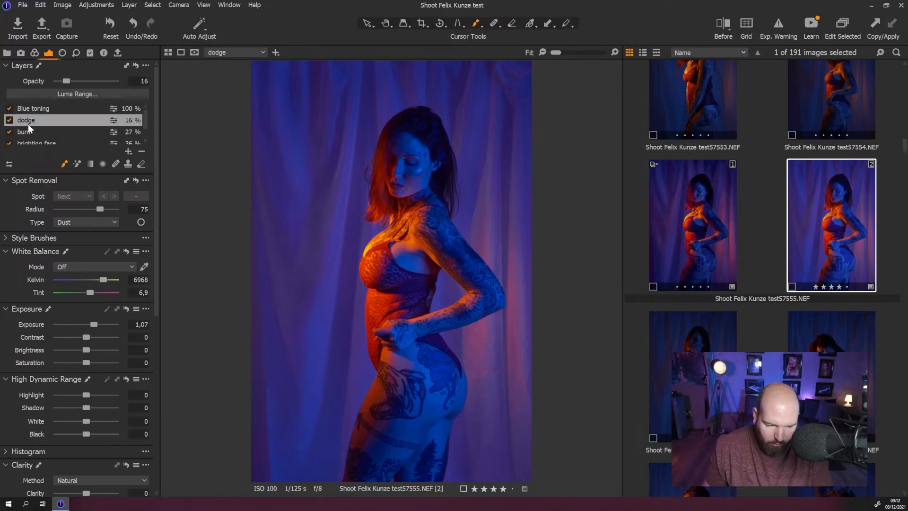
left_click(50, 108)
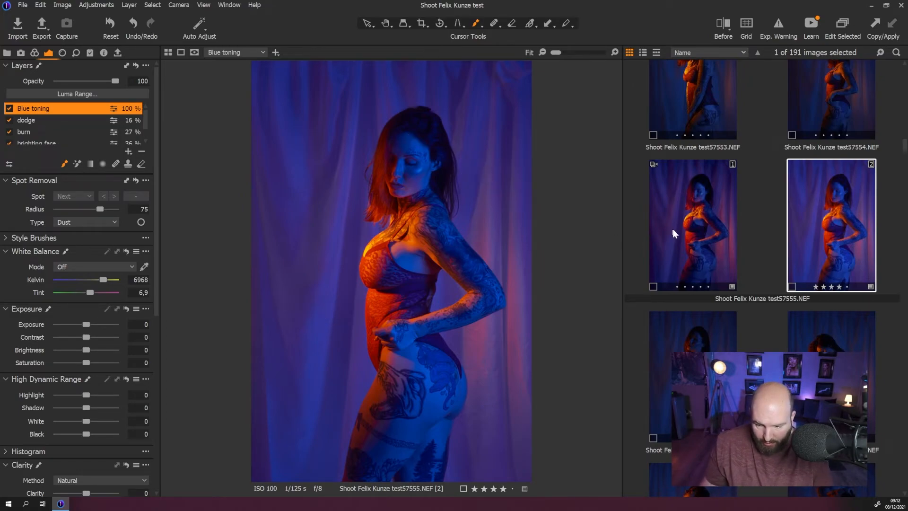
Step: Open variant 1 of the photo and examine the masks of Adjustment Layer 1 and Adjustment Layer 4
left_click(688, 227)
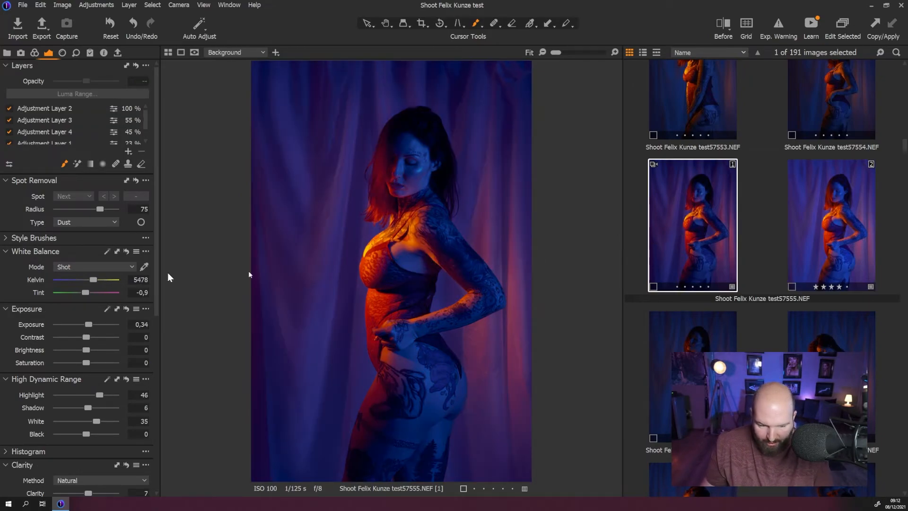
left_click_drag(145, 122, 147, 130)
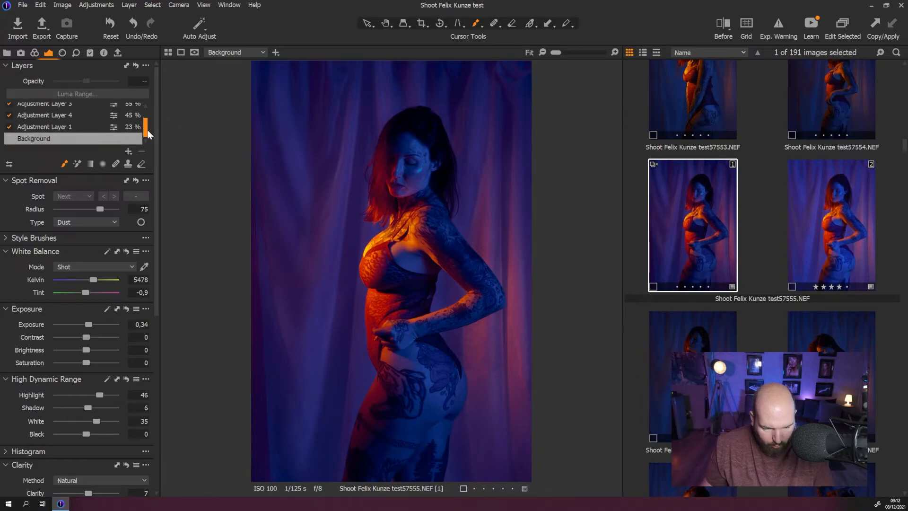
left_click(38, 126)
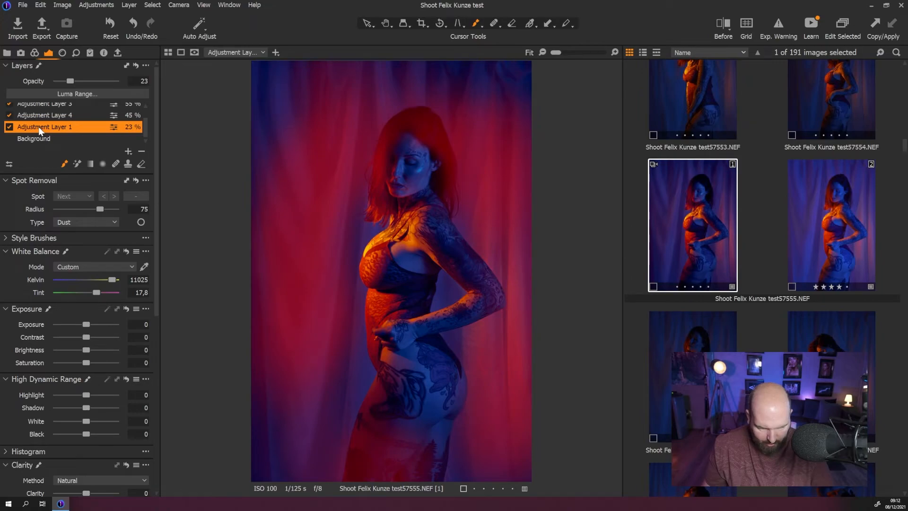
key("m")
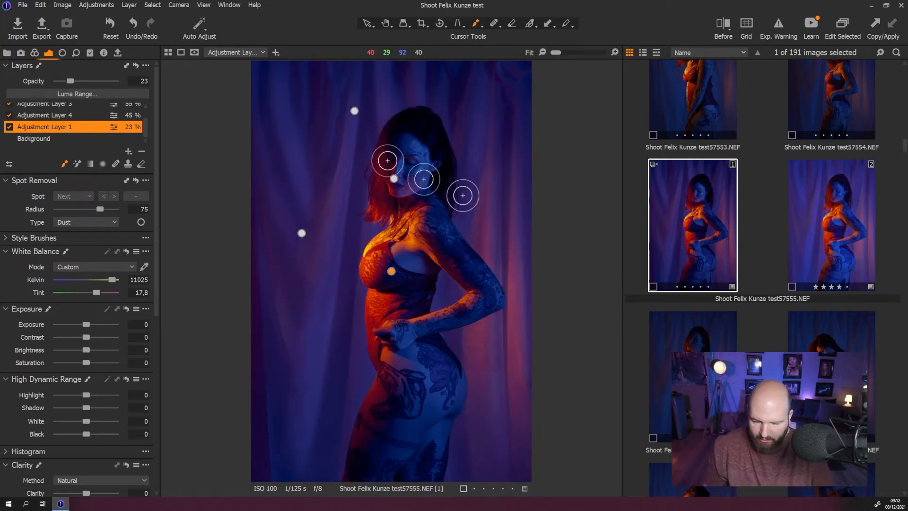
left_click(60, 115)
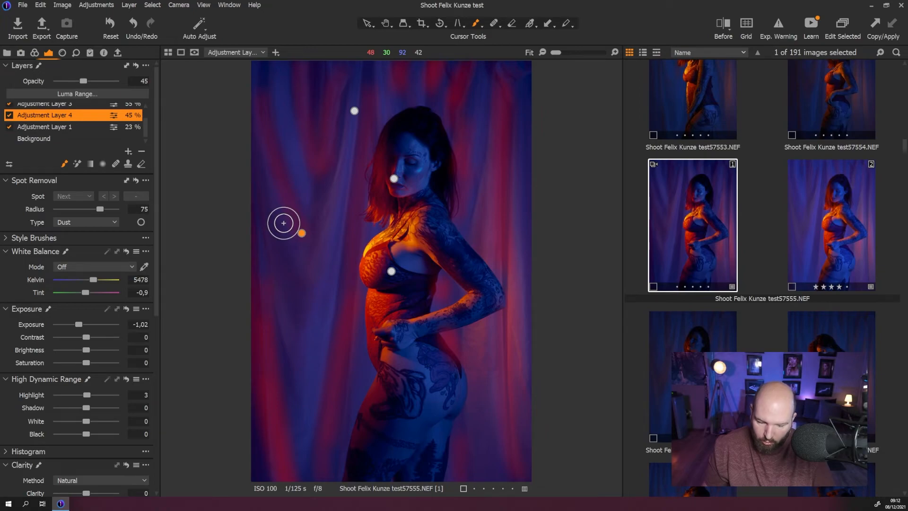
Step: Examine the masks of Adjustment Layer 3 and Adjustment Layer 2, toggling the mask overlay on the face and leaving it hidden
scroll(55, 138, "up", 2)
left_click(58, 118)
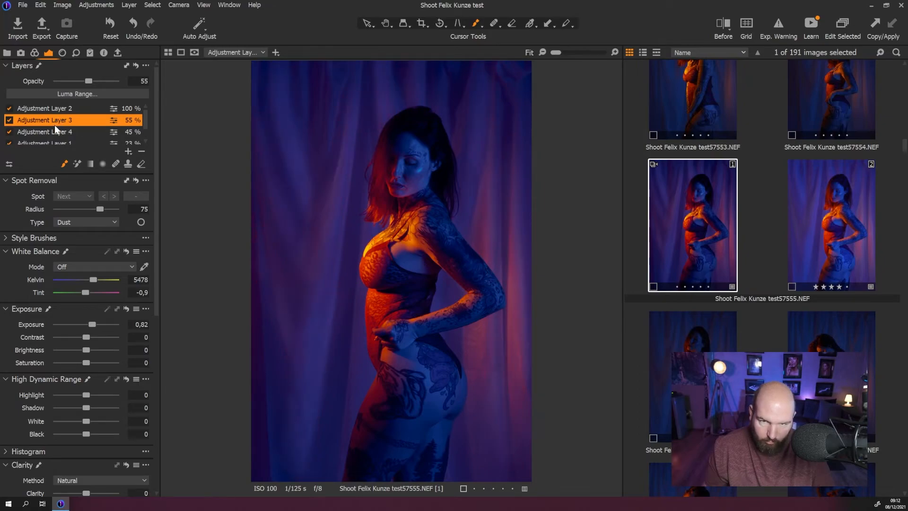
left_click(49, 109)
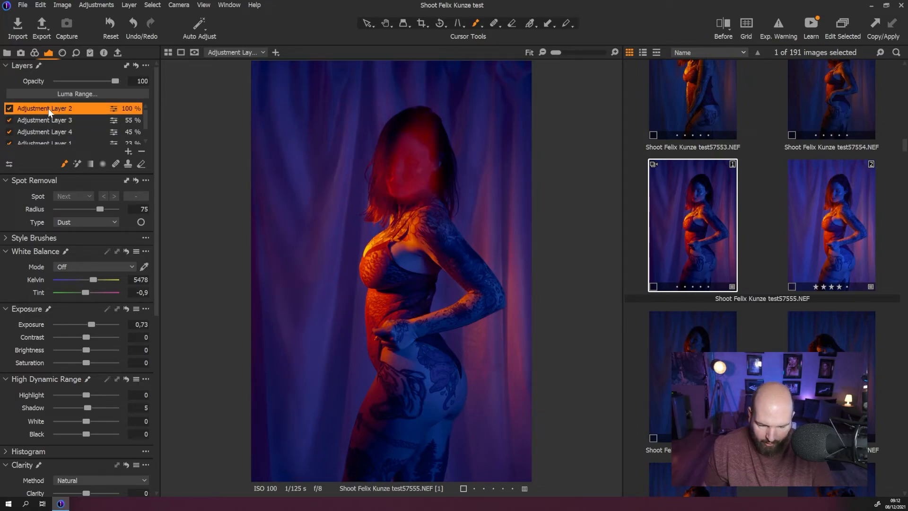
key("m")
key("m")
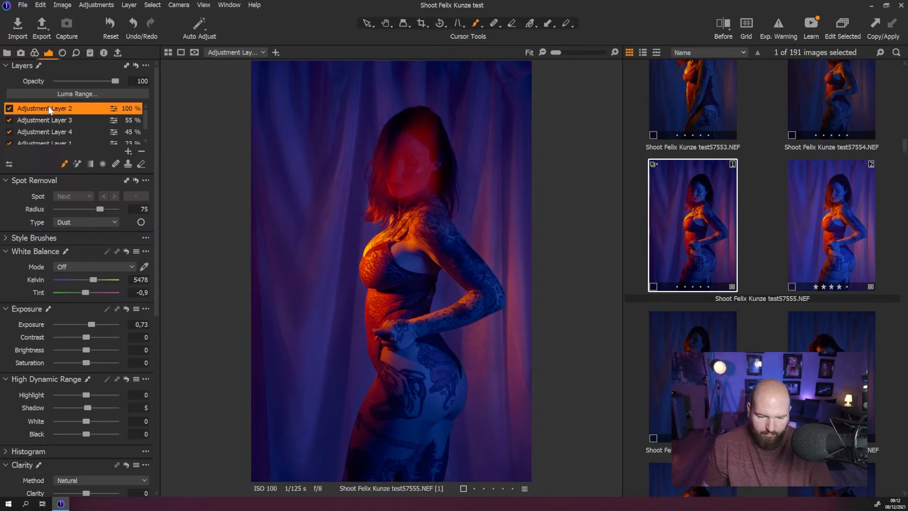
key("m")
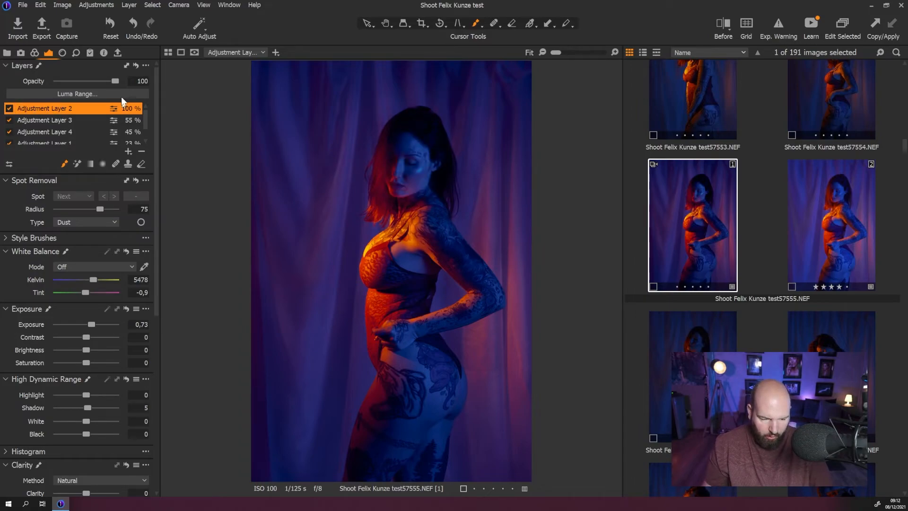
Step: Create a new unedited variant of the photo and view it side by side with variant 1, hiding the editing tools
right_click(702, 229)
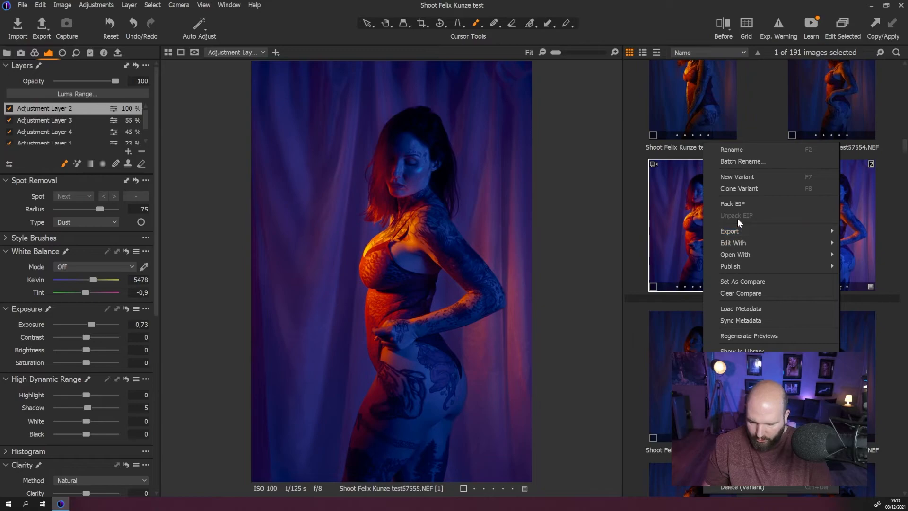
left_click(731, 178)
left_click(691, 254, "ctrl")
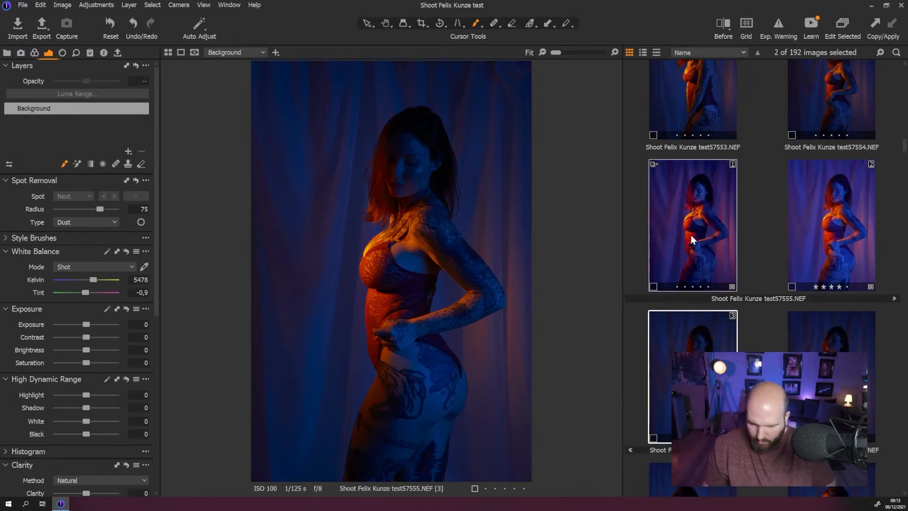
left_click(167, 52)
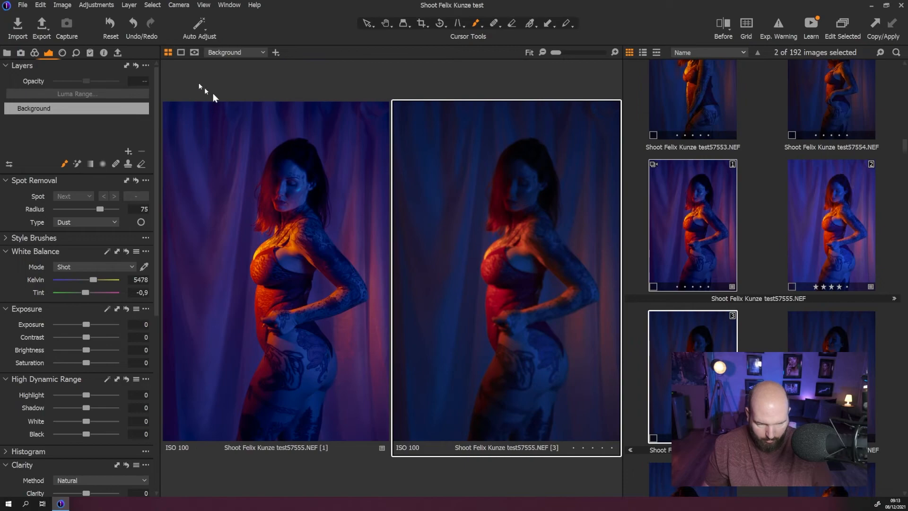
key("ctrl+t")
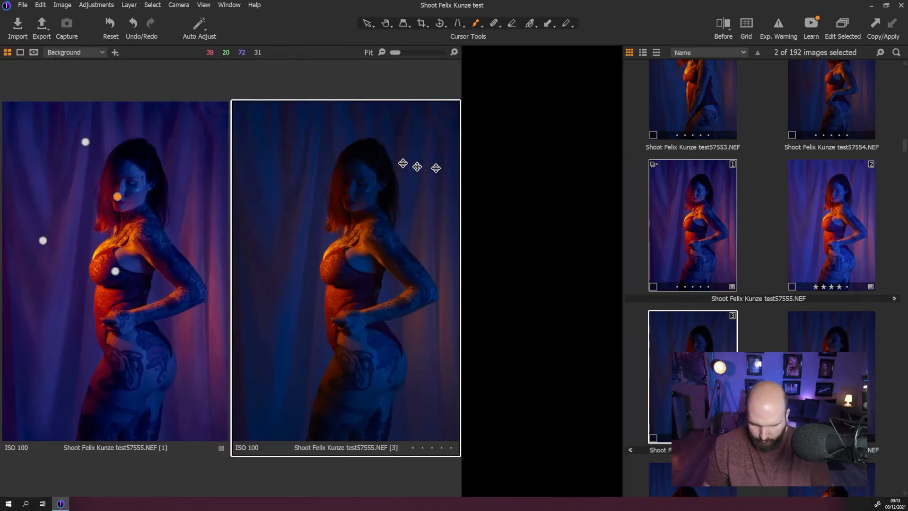